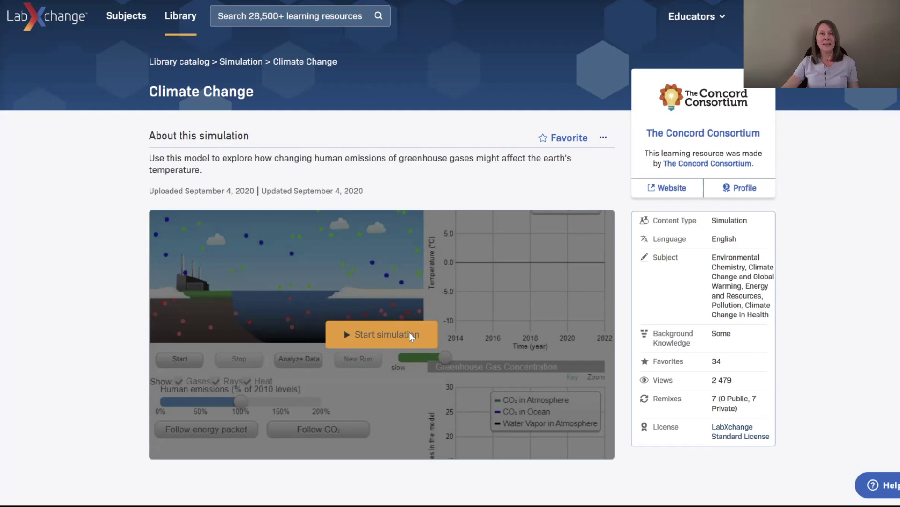
Launch the Climate Change simulation, and reposition and enlarge its model window on the canvas
{"action": "left_click", "coordinate": [409, 334]}
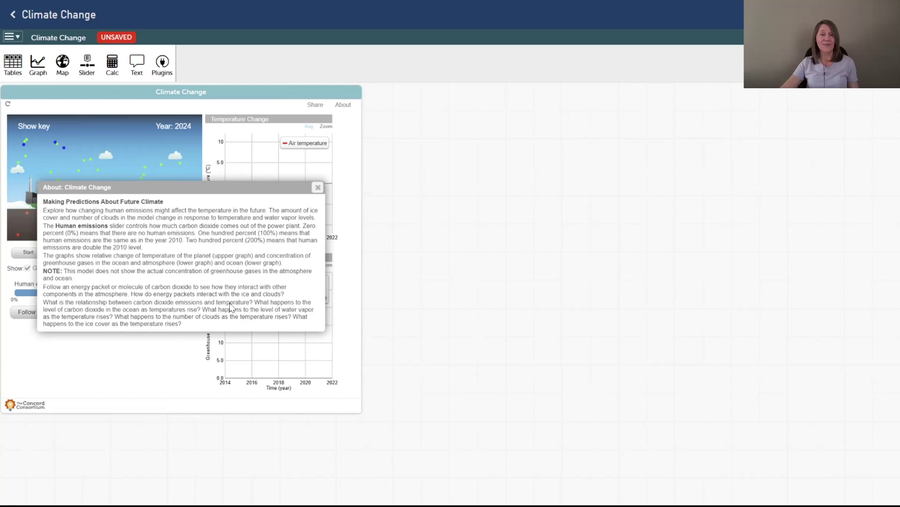
{"action": "left_click", "coordinate": [245, 91]}
{"action": "left_click_drag", "start_coordinate": [245, 90], "coordinate": [430, 98]}
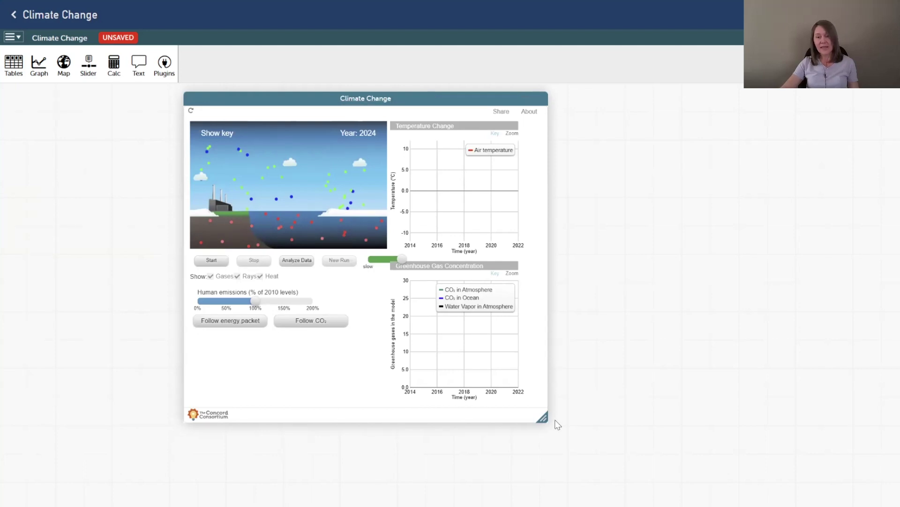
{"action": "left_click_drag", "start_coordinate": [546, 418], "coordinate": [656, 473]}
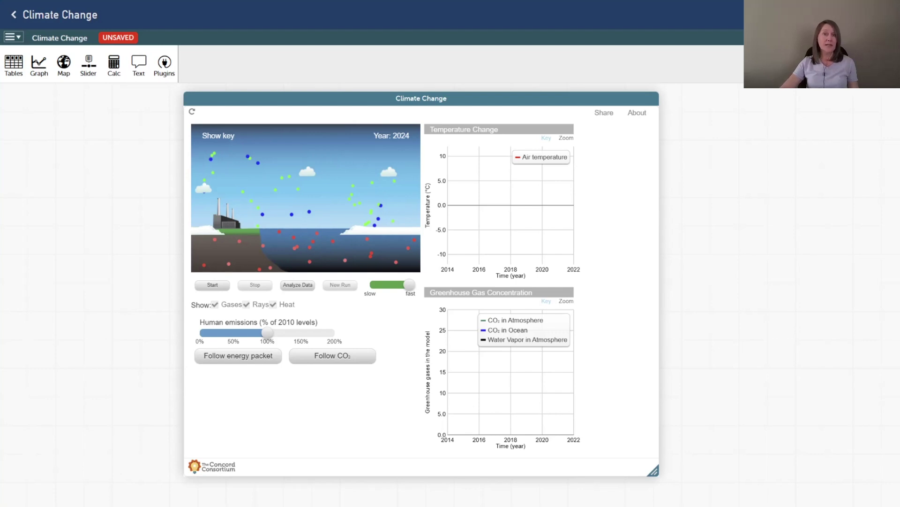
{"action": "left_click", "coordinate": [19, 38]}
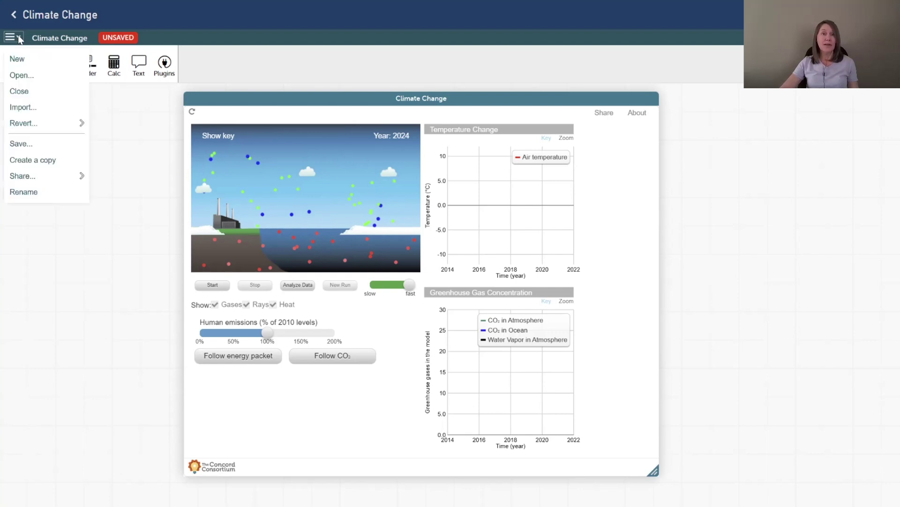
{"action": "left_click", "coordinate": [18, 38]}
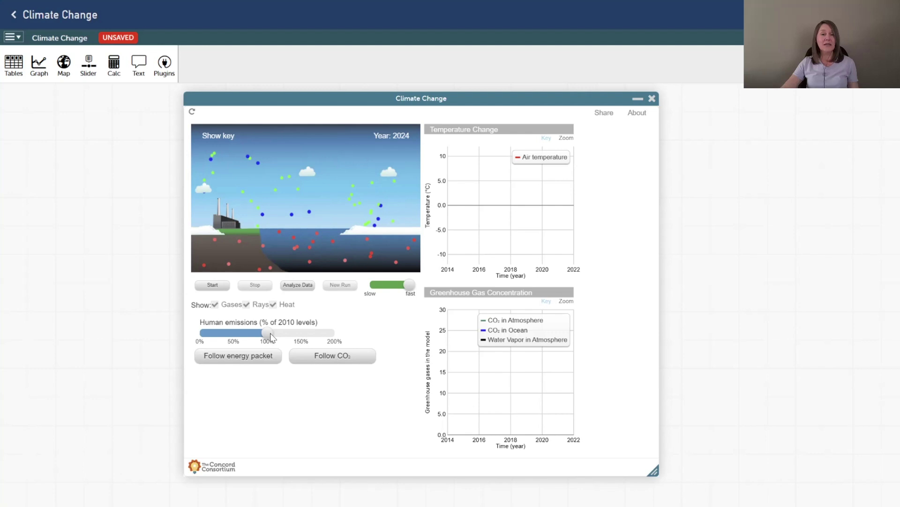
Try the human emissions level at 0% and 200%, returning it to 100% of 2010 levels
{"action": "mouse_move", "coordinate": [268, 332]}
{"action": "left_mouse_down"}
{"action": "mouse_move", "coordinate": [241, 333]}
{"action": "mouse_move", "coordinate": [284, 333]}
{"action": "mouse_move", "coordinate": [275, 335]}
{"action": "left_mouse_up"}
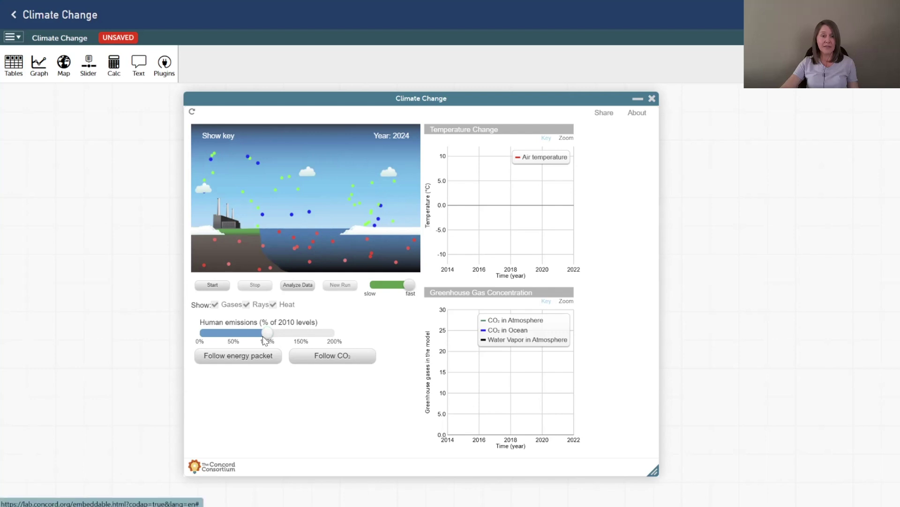
{"action": "left_click_drag", "start_coordinate": [268, 333], "coordinate": [204, 337]}
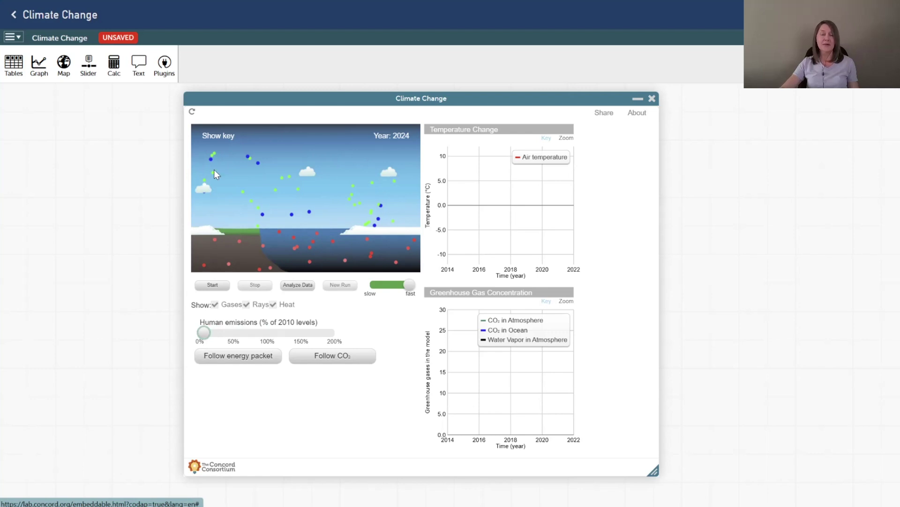
{"action": "left_click_drag", "start_coordinate": [205, 332], "coordinate": [269, 337]}
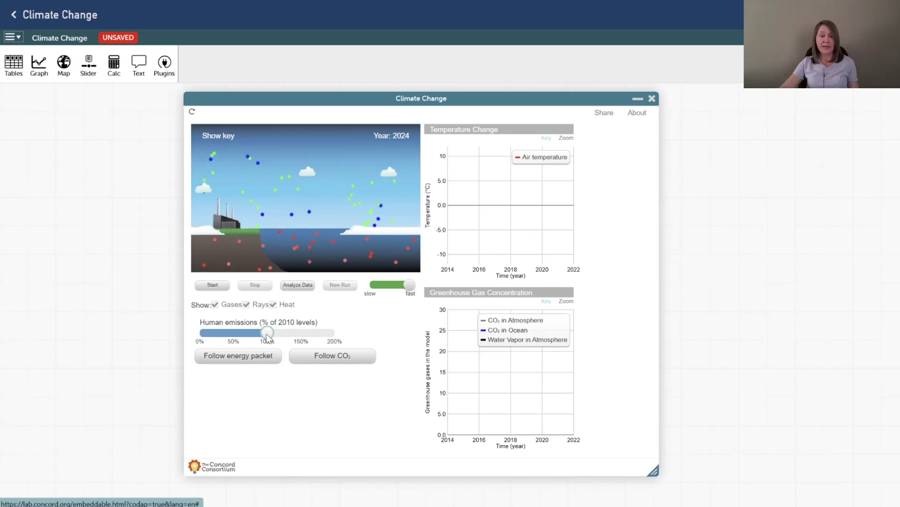
{"action": "left_click_drag", "start_coordinate": [279, 337], "coordinate": [351, 341]}
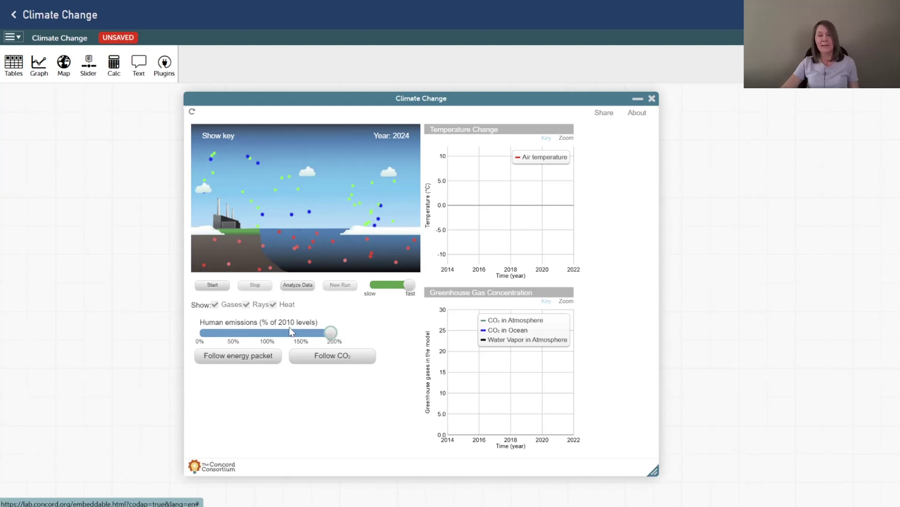
{"action": "left_click_drag", "start_coordinate": [331, 332], "coordinate": [278, 334]}
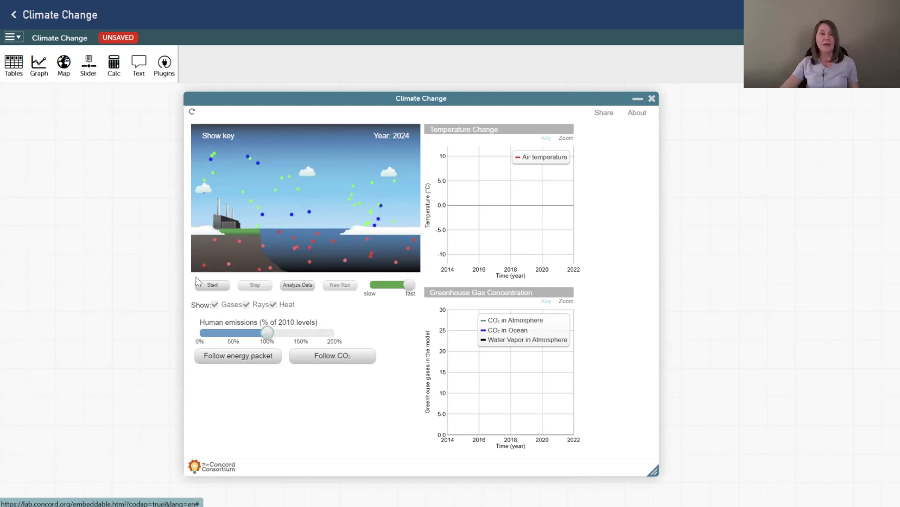
Run the model at 100% emissions, and examine both graphs with their legends hidden and the temperature graph zoomed to its data
{"action": "left_click", "coordinate": [220, 285]}
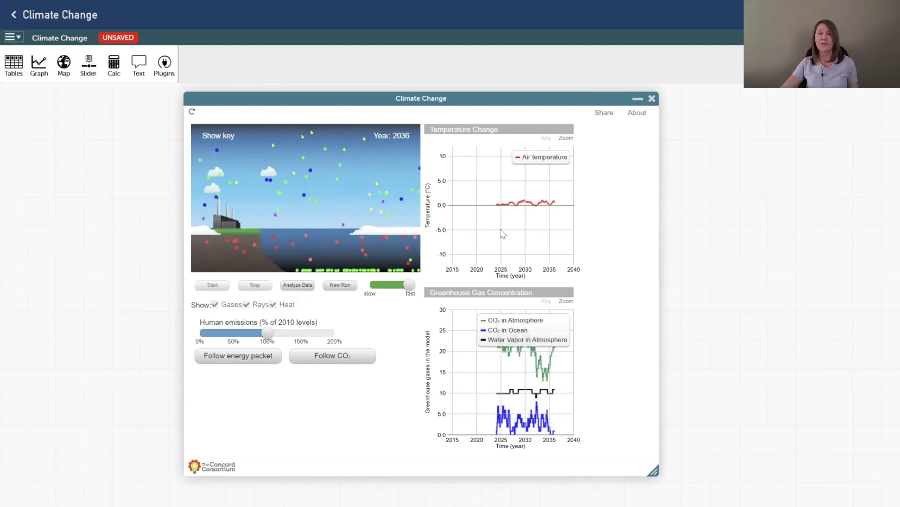
{"action": "left_click", "coordinate": [547, 139]}
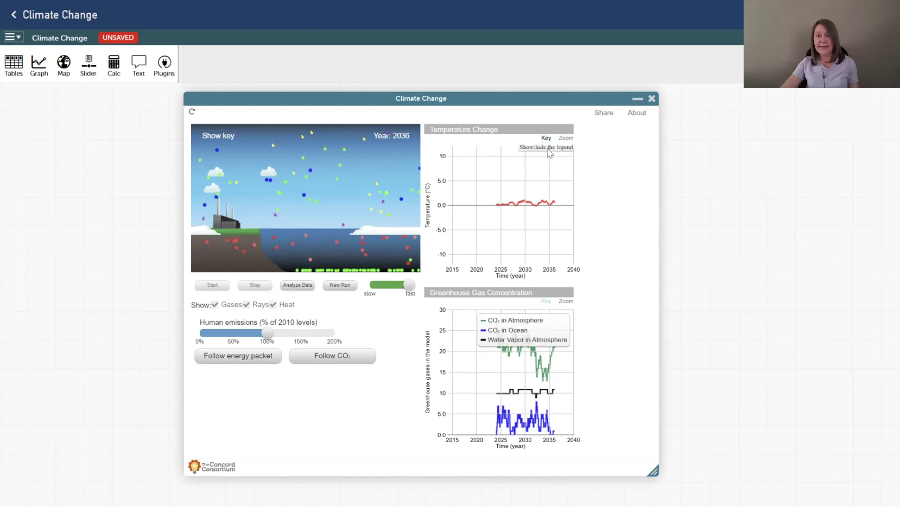
{"action": "left_click", "coordinate": [547, 302]}
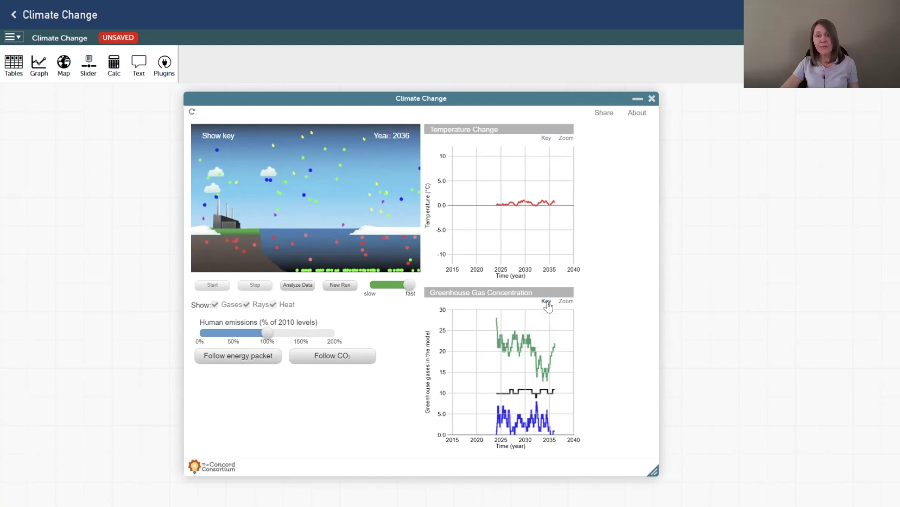
{"action": "left_click", "coordinate": [566, 139]}
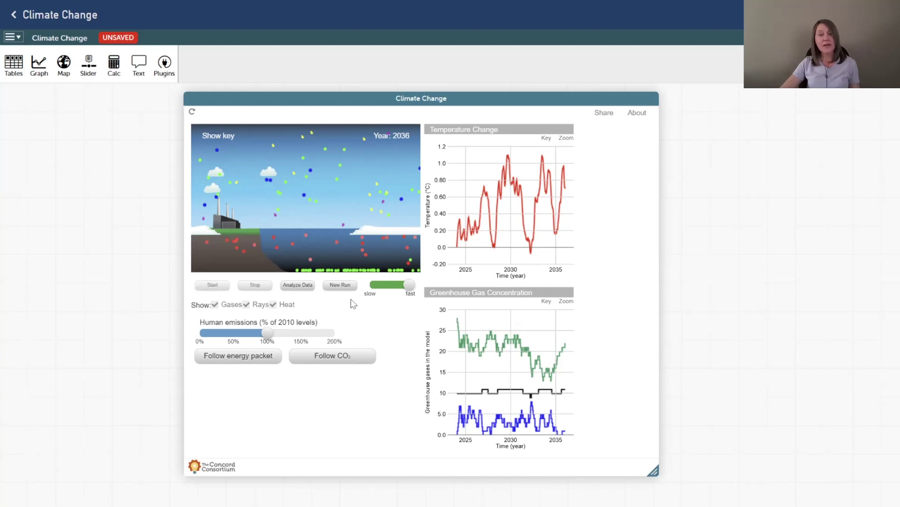
Set up a new run and consult the key explaining the symbols in the model scene
{"action": "left_click", "coordinate": [343, 287]}
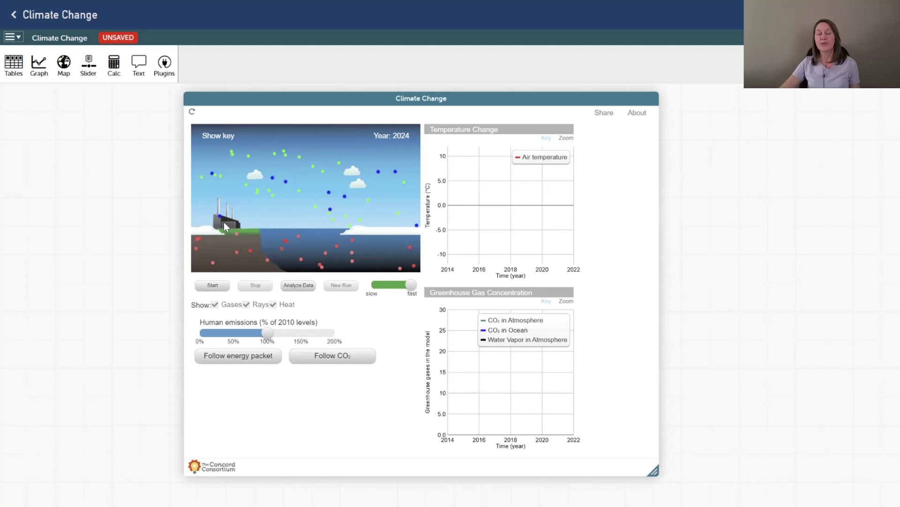
{"action": "left_click", "coordinate": [225, 136]}
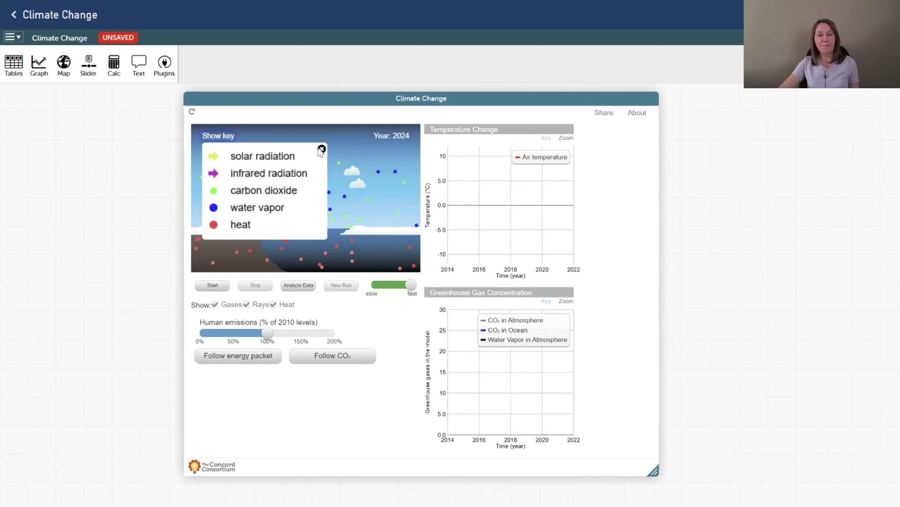
{"action": "left_click", "coordinate": [249, 242]}
Start the new run and reduce the model speed to the slowest setting
{"action": "left_click", "coordinate": [216, 283]}
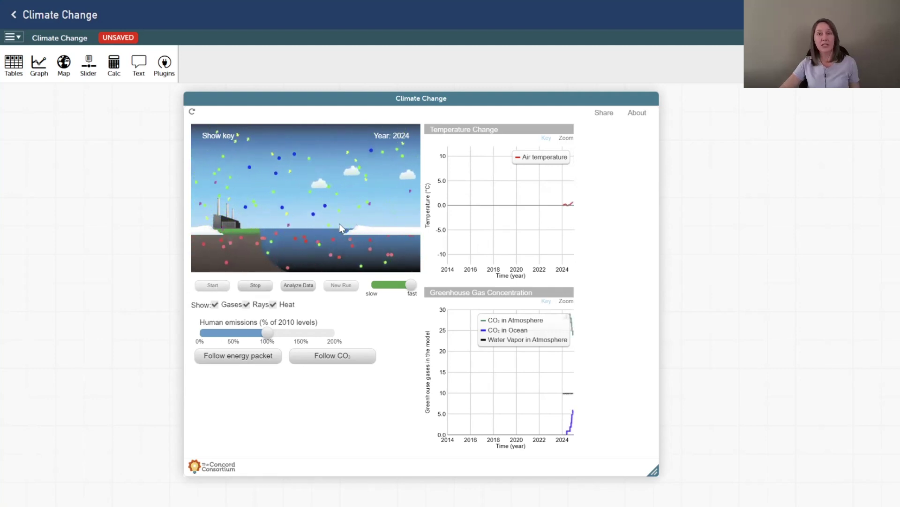
{"action": "left_click", "coordinate": [412, 285]}
{"action": "left_click_drag", "start_coordinate": [410, 285], "coordinate": [370, 285]}
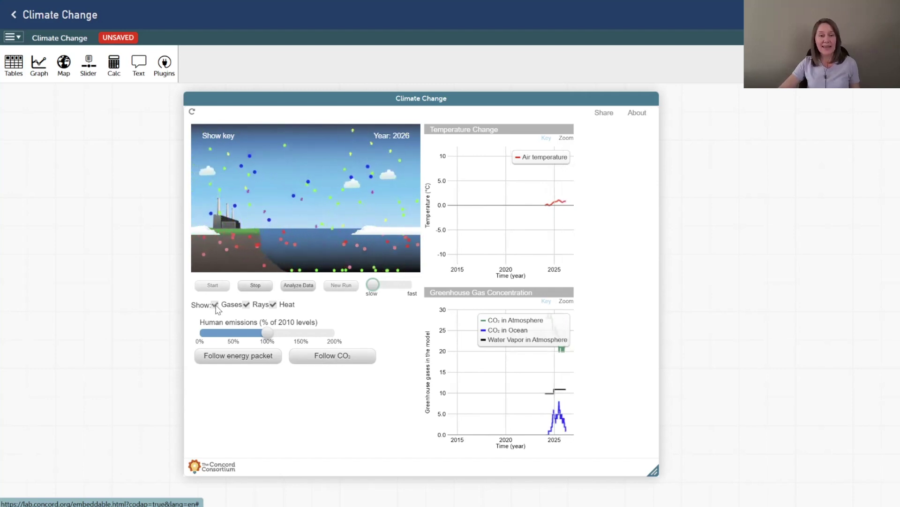
Hide the gases and follow an energy packet through the model for a while before releasing it
{"action": "left_click", "coordinate": [215, 304]}
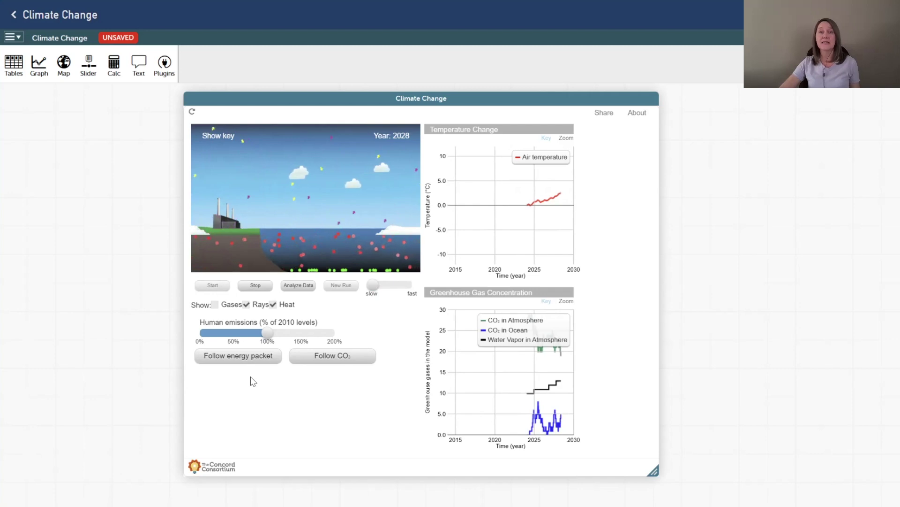
{"action": "left_click", "coordinate": [241, 358]}
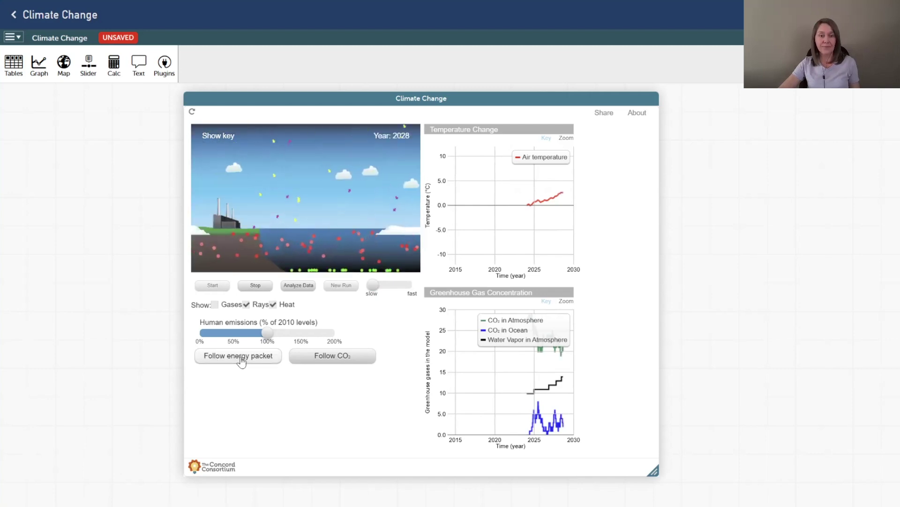
{"action": "left_click", "coordinate": [241, 360]}
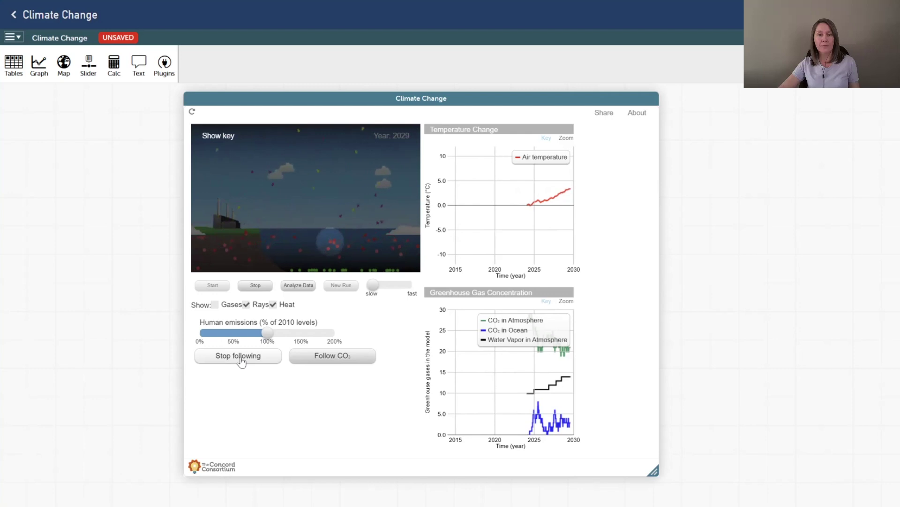
{"action": "left_click", "coordinate": [241, 357]}
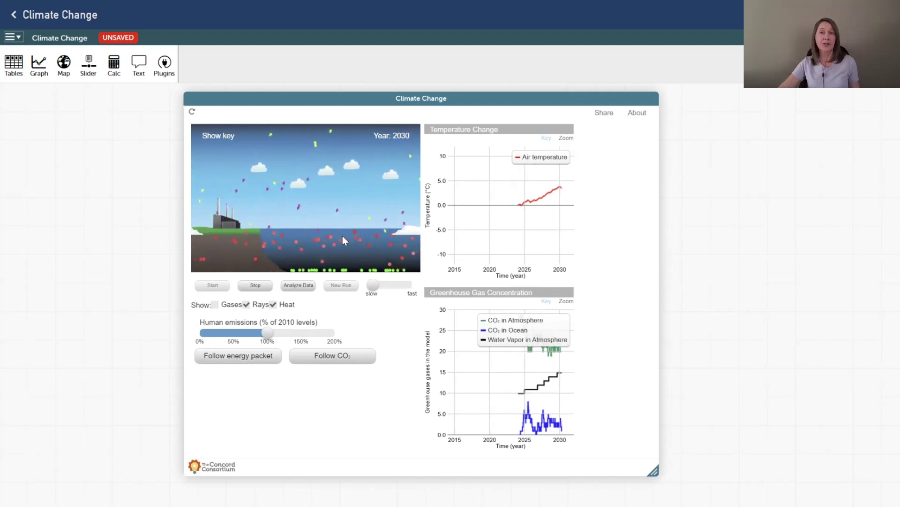
Show the gases in the model scene and hide the rays and heat
{"action": "left_click", "coordinate": [215, 305]}
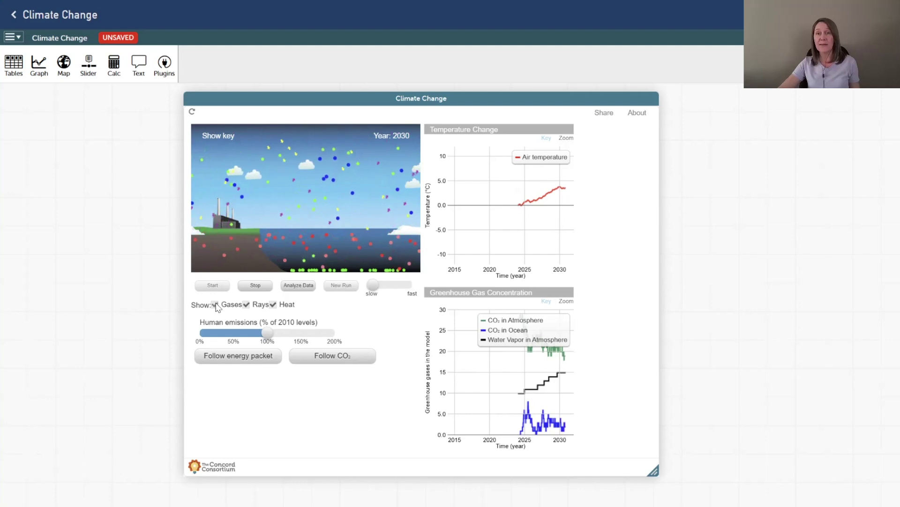
{"action": "left_click", "coordinate": [255, 307]}
{"action": "left_click", "coordinate": [273, 305]}
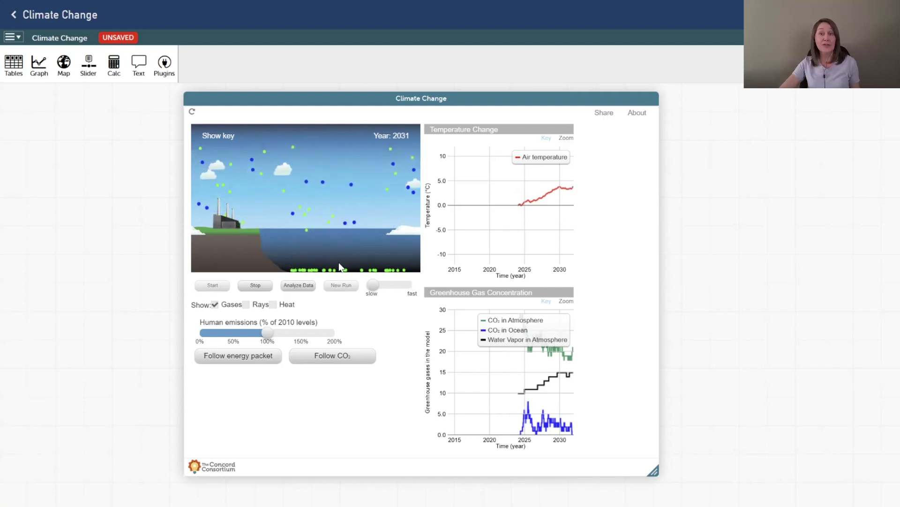
Follow a CO₂ molecule through the running model for a while before releasing it
{"action": "left_click", "coordinate": [343, 356]}
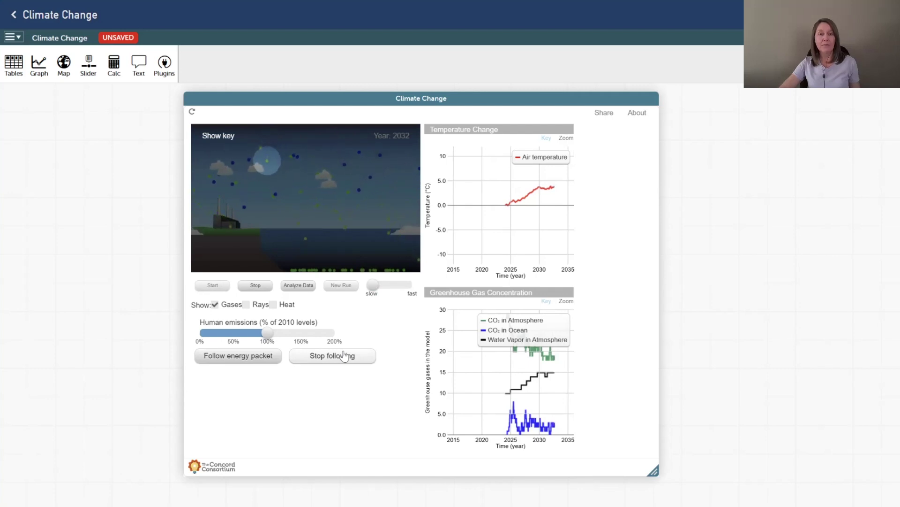
{"action": "left_click", "coordinate": [332, 364]}
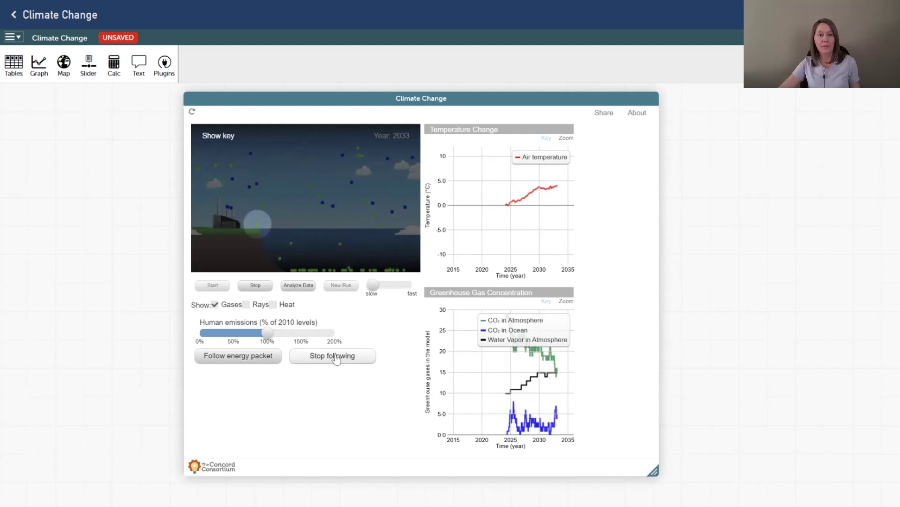
{"action": "left_click", "coordinate": [336, 358]}
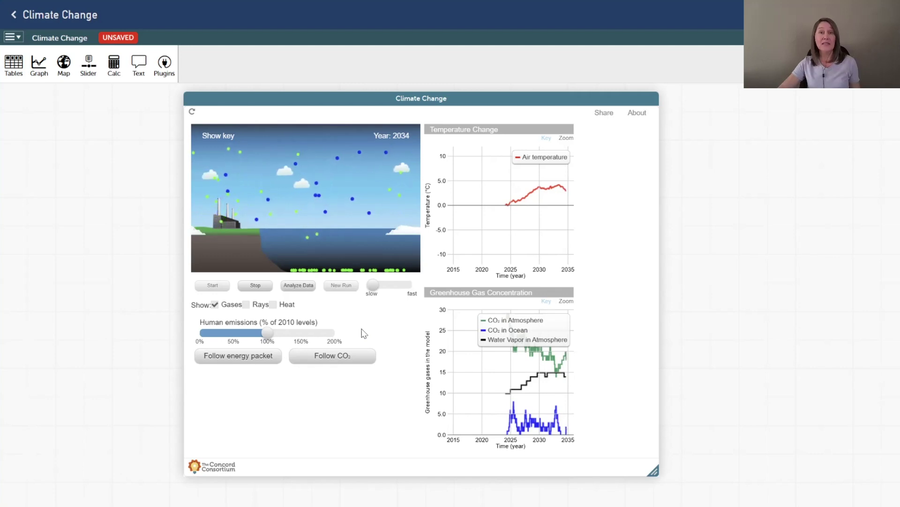
Send four measurements from the running model to a Runs table placed beside the model window, and stop the run
{"action": "left_click", "coordinate": [306, 286]}
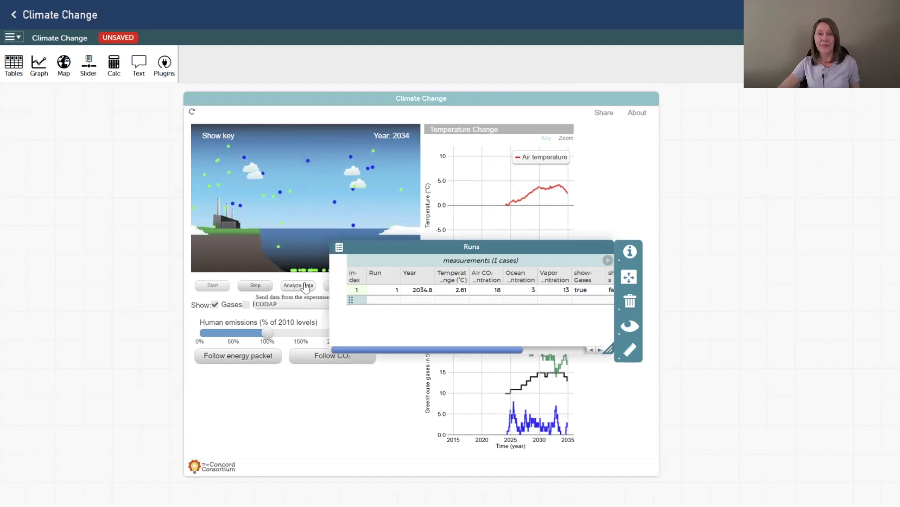
{"action": "left_click_drag", "start_coordinate": [428, 247], "coordinate": [613, 229]}
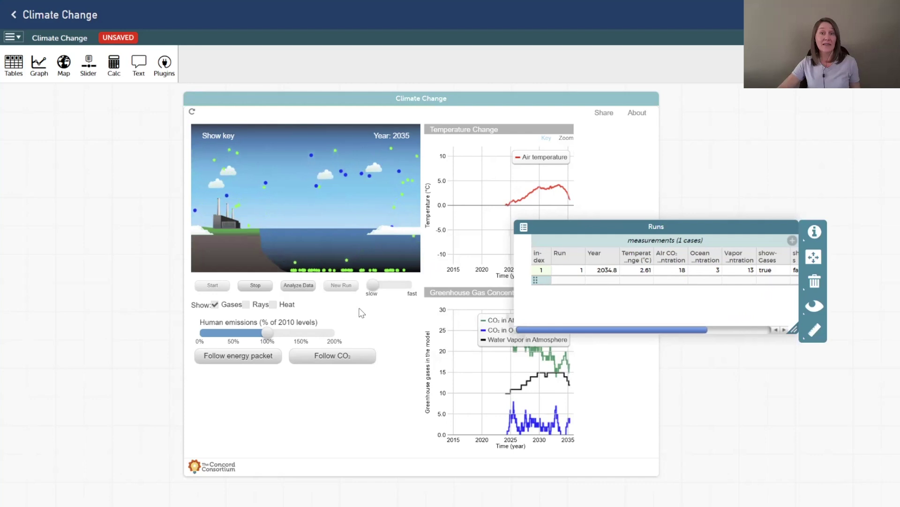
{"action": "left_click", "coordinate": [298, 285]}
{"action": "left_click_drag", "start_coordinate": [331, 98], "coordinate": [151, 99]}
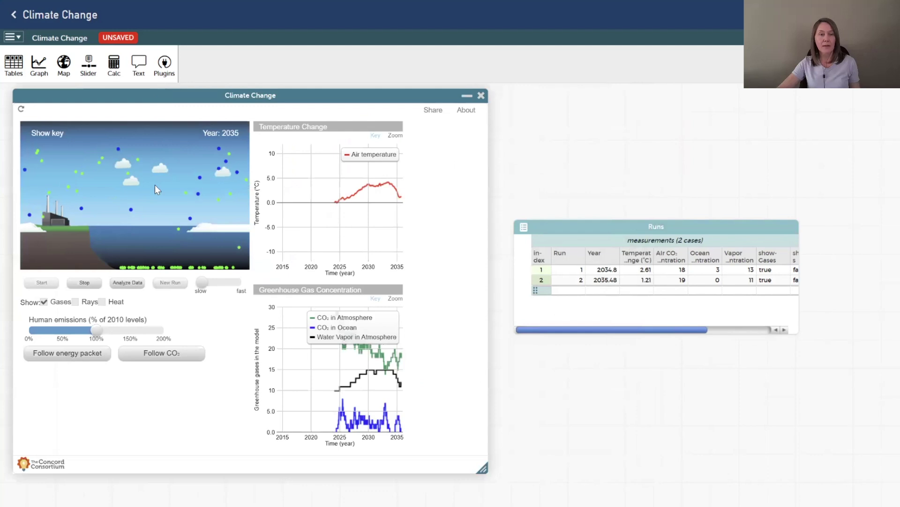
{"action": "left_click", "coordinate": [127, 282]}
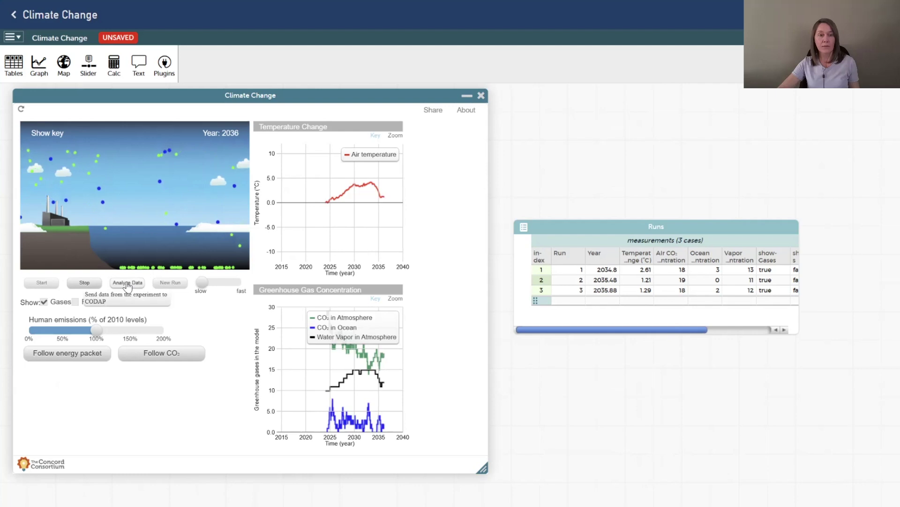
{"action": "left_click", "coordinate": [127, 283]}
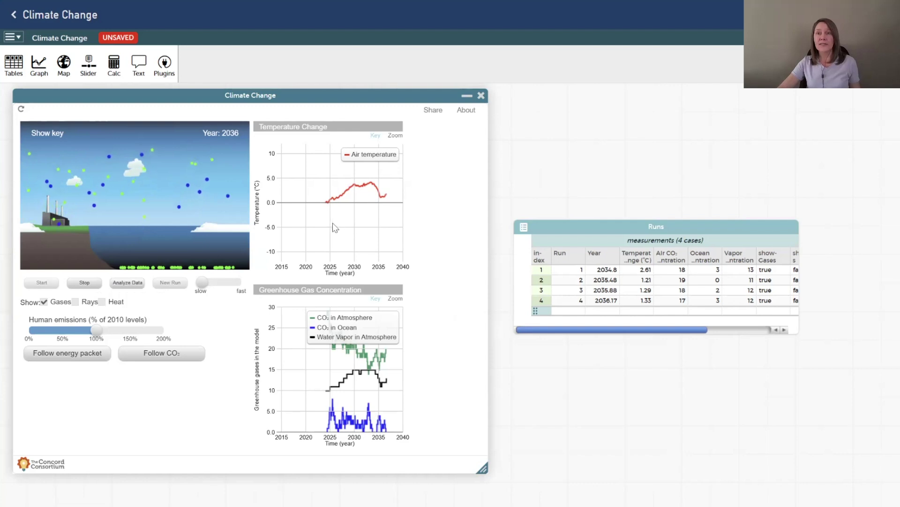
{"action": "left_click", "coordinate": [83, 283]}
Enlarge and reposition the Runs table, and widen its temperature, CO₂ and vapor columns to show the full headings
{"action": "left_click_drag", "start_coordinate": [617, 227], "coordinate": [507, 150]}
{"action": "left_click_drag", "start_coordinate": [698, 257], "coordinate": [877, 323]}
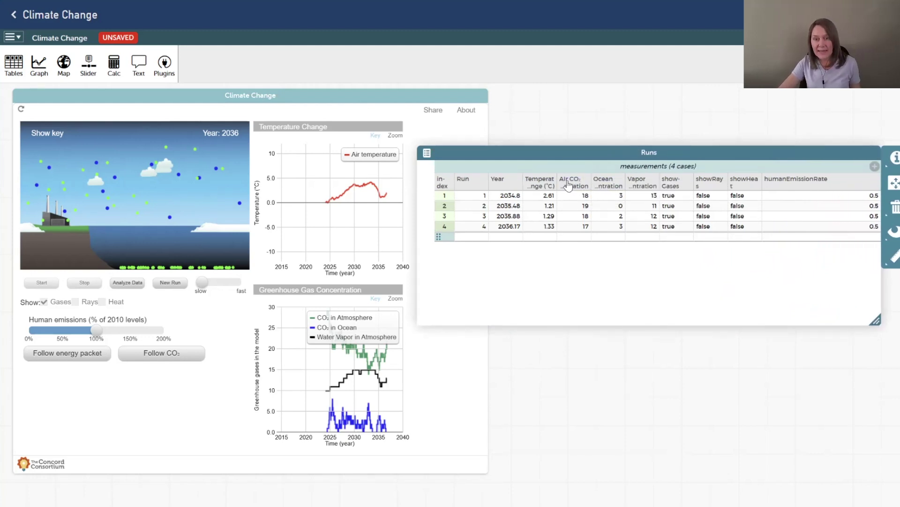
{"action": "left_click_drag", "start_coordinate": [561, 181], "coordinate": [734, 180]}
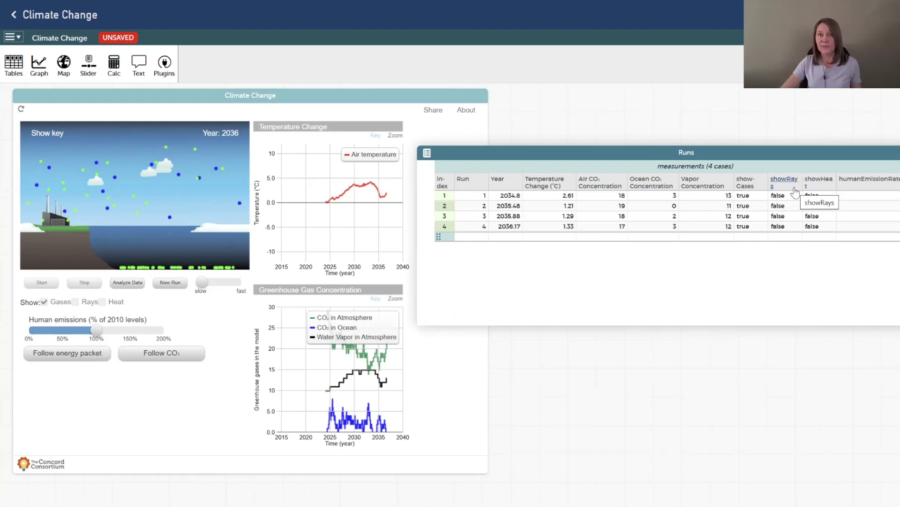
{"action": "left_click_drag", "start_coordinate": [867, 151], "coordinate": [850, 150]}
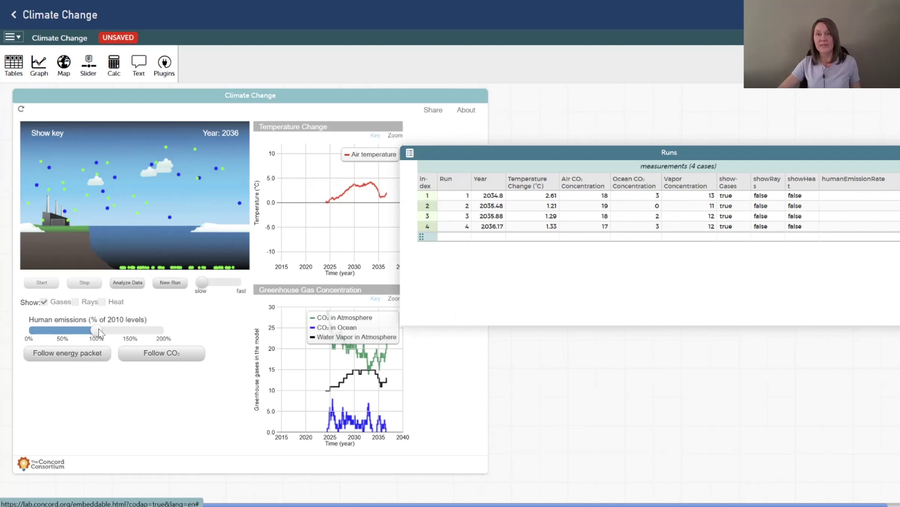
Move the Runs table fully into view and look at the export options for its case data without exporting
{"action": "left_click_drag", "start_coordinate": [637, 149], "coordinate": [589, 167]}
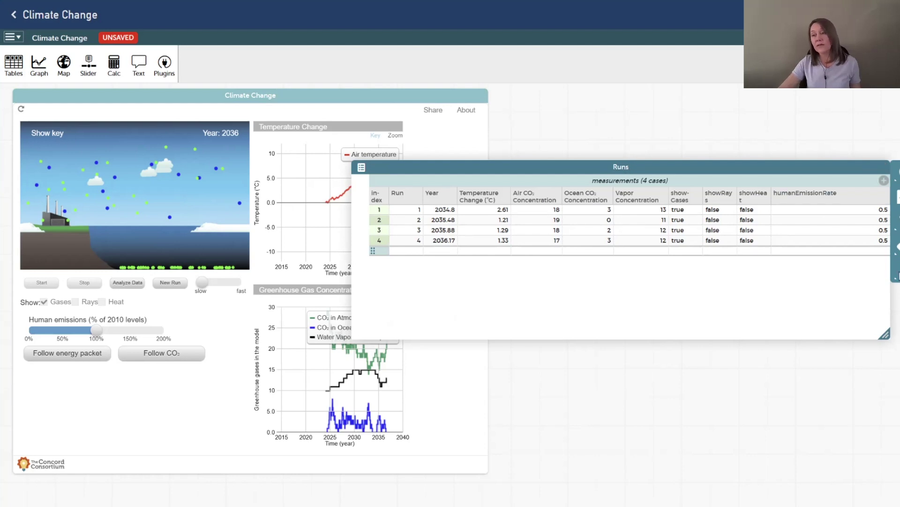
{"action": "left_click", "coordinate": [897, 213]}
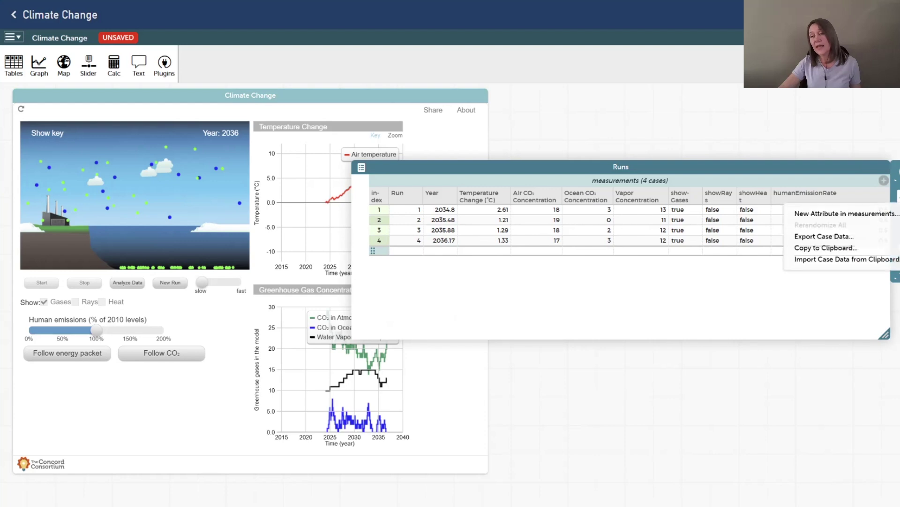
{"action": "left_click", "coordinate": [837, 237]}
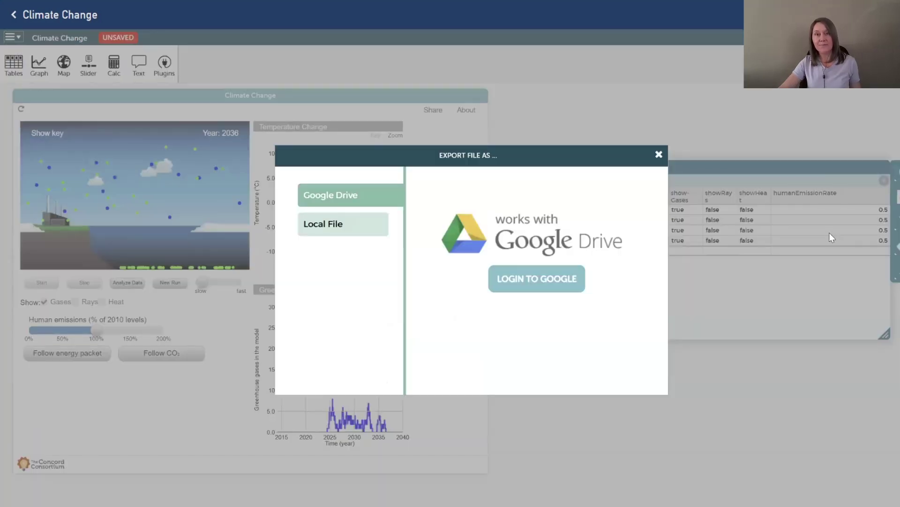
{"action": "left_click", "coordinate": [659, 156]}
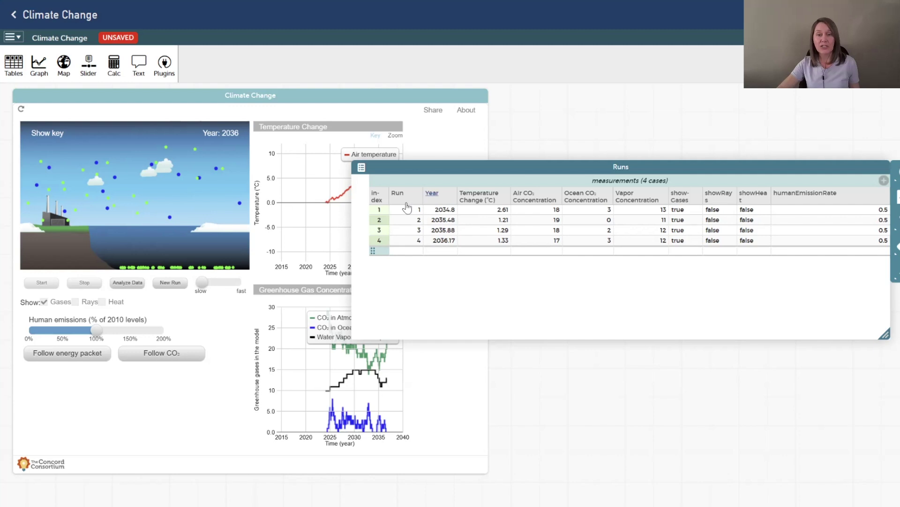
Delete all four cases from the Runs table
{"action": "right_click", "coordinate": [384, 212]}
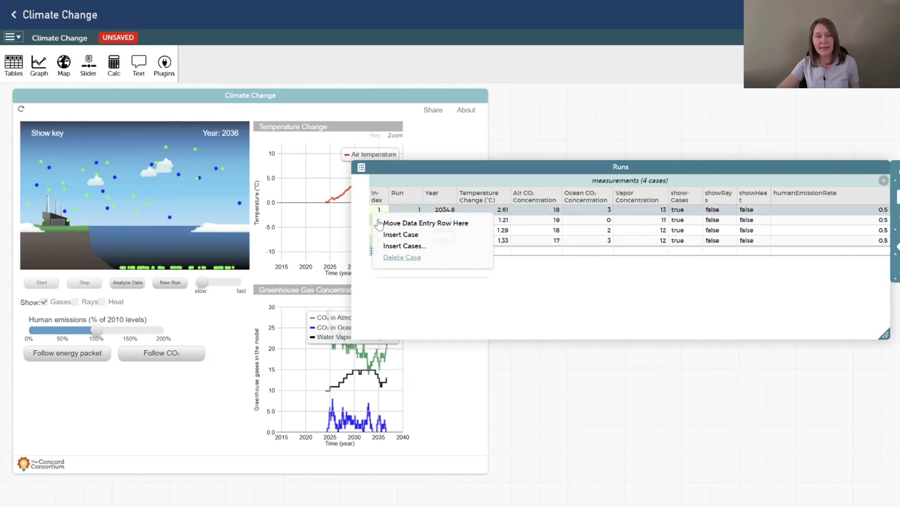
{"action": "left_click", "coordinate": [399, 258]}
{"action": "right_click", "coordinate": [381, 214]}
{"action": "left_click", "coordinate": [392, 258]}
{"action": "right_click", "coordinate": [382, 214]}
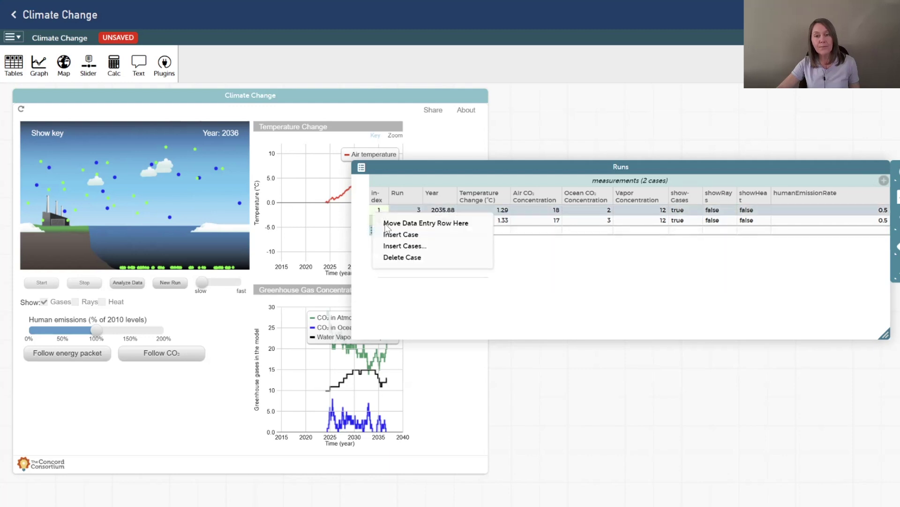
{"action": "left_click", "coordinate": [396, 257]}
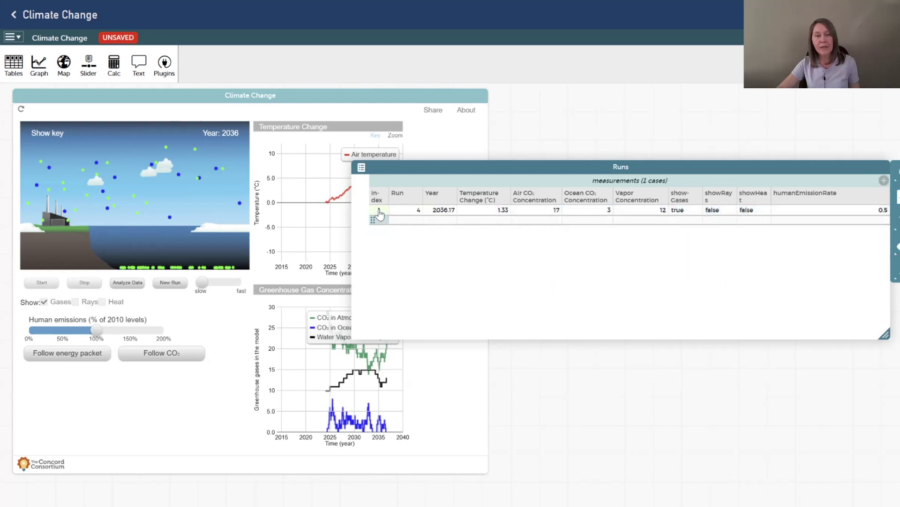
{"action": "right_click", "coordinate": [380, 213]}
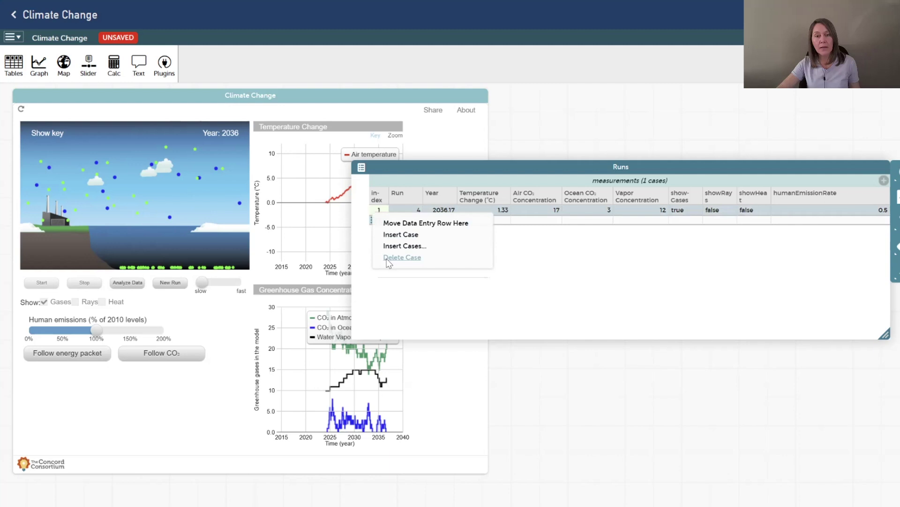
{"action": "left_click", "coordinate": [411, 259]}
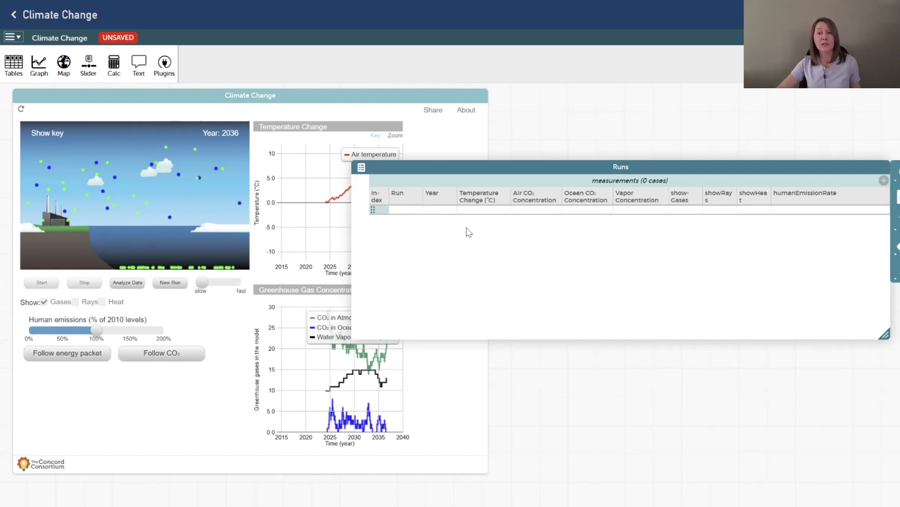
Reposition the Runs table, start a new model run at the fastest speed, and record its first measurement in the table
{"action": "left_click_drag", "start_coordinate": [467, 164], "coordinate": [494, 200]}
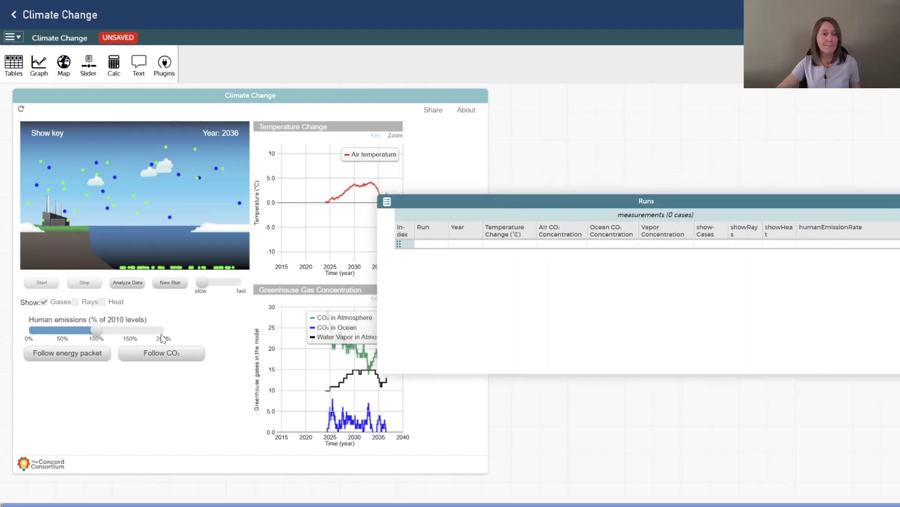
{"action": "left_click", "coordinate": [165, 283]}
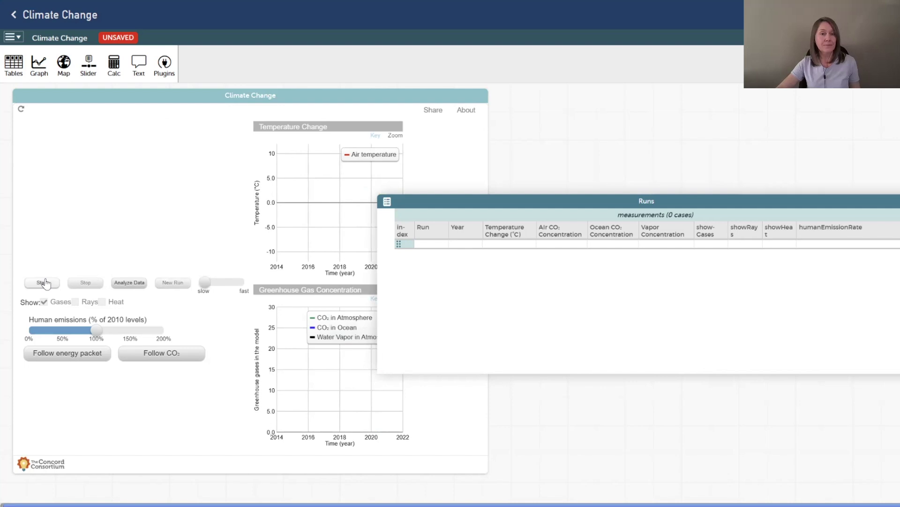
{"action": "left_click", "coordinate": [44, 282]}
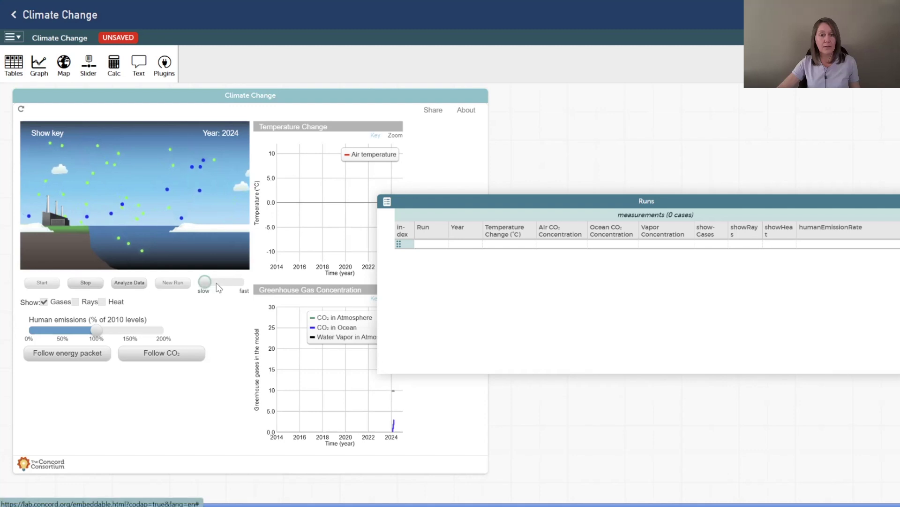
{"action": "left_click_drag", "start_coordinate": [216, 283], "coordinate": [243, 282]}
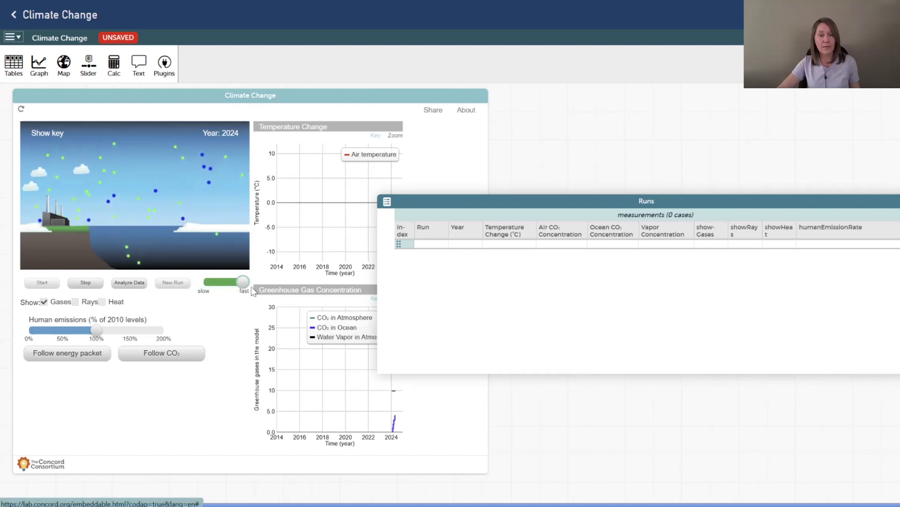
{"action": "left_click", "coordinate": [126, 284]}
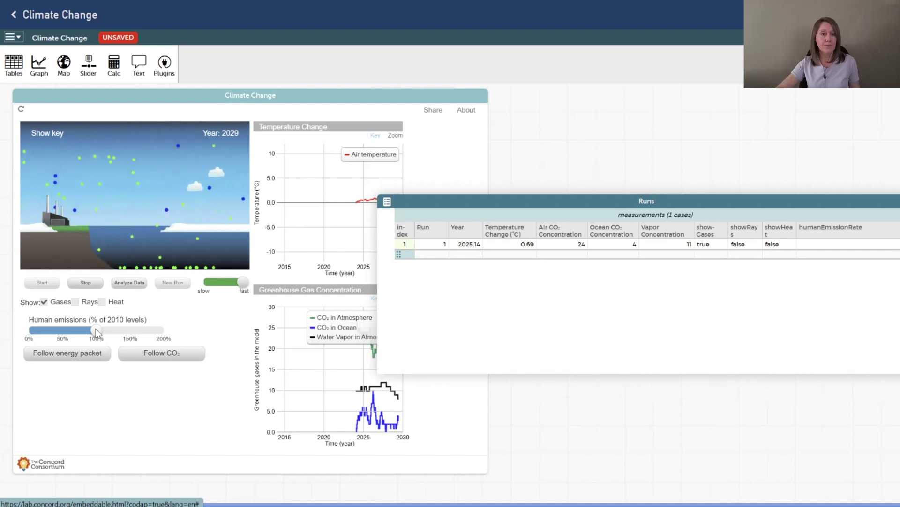
Lower human emissions to about 80% and about 60%, recording a measurement at each level, and stop the run
{"action": "left_click_drag", "start_coordinate": [95, 332], "coordinate": [84, 330]}
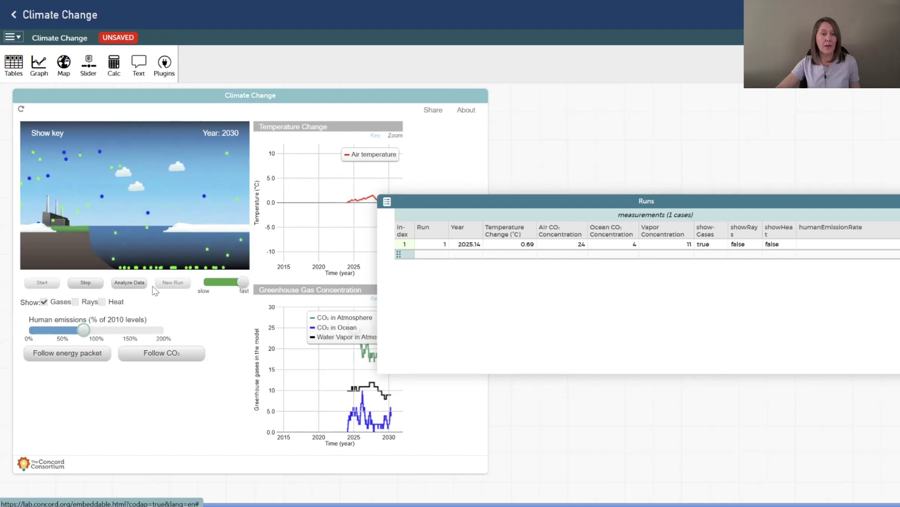
{"action": "left_click", "coordinate": [133, 284]}
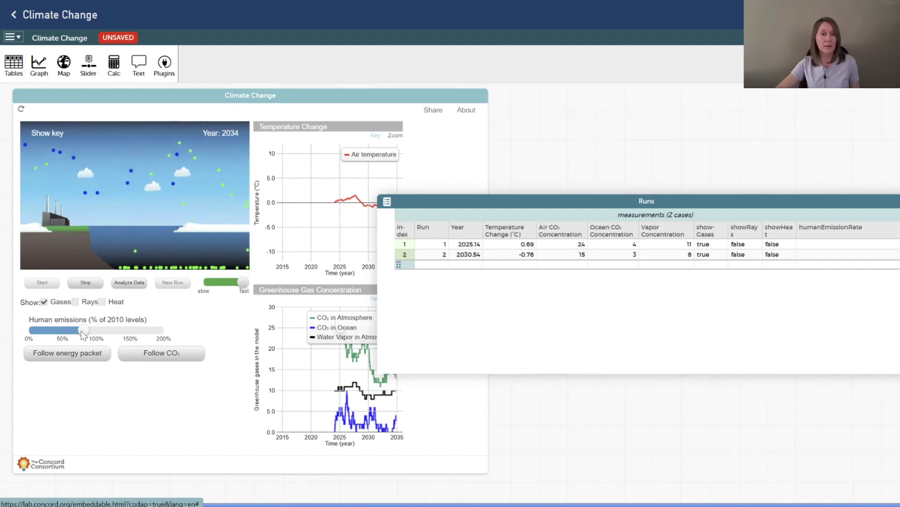
{"action": "left_click_drag", "start_coordinate": [83, 333], "coordinate": [78, 336]}
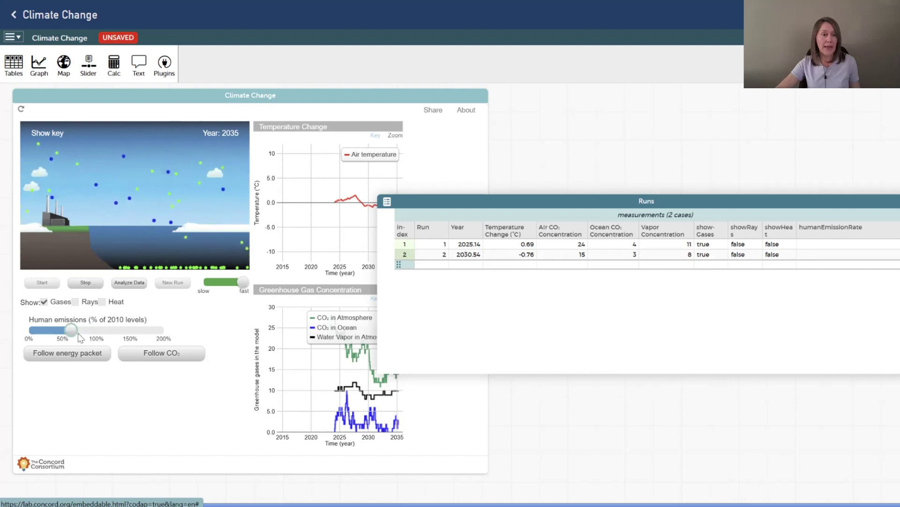
{"action": "left_click", "coordinate": [128, 284]}
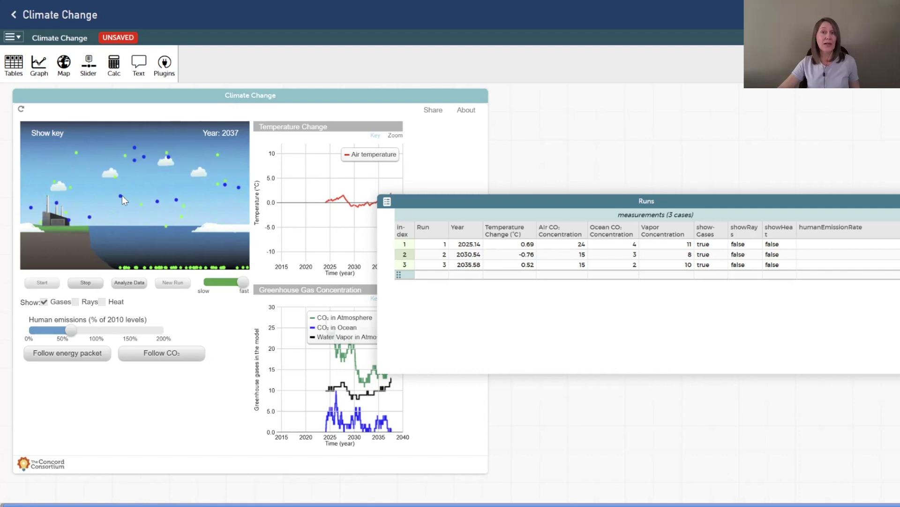
{"action": "left_click", "coordinate": [86, 283]}
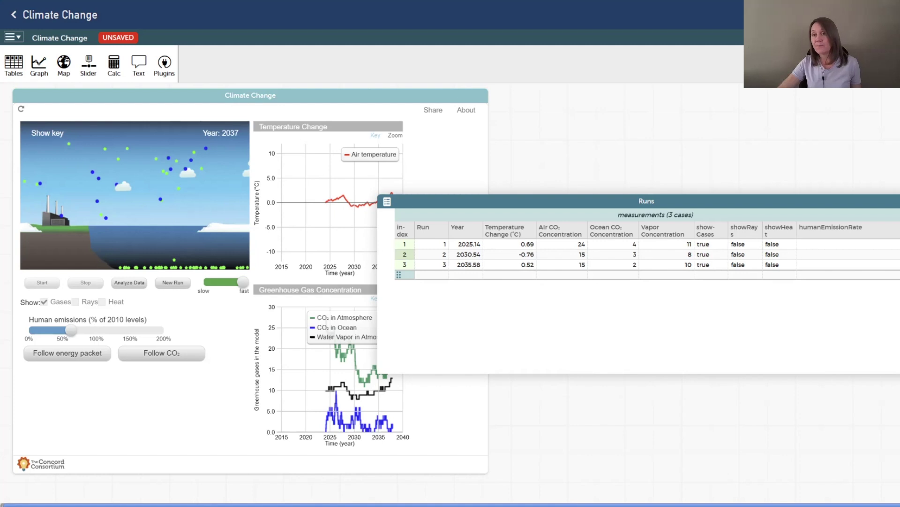
Import the Scenario_1 data file as a new data set, and place and enlarge its table to show every row
{"action": "left_click_drag", "start_coordinate": [719, 63], "coordinate": [663, 149]}
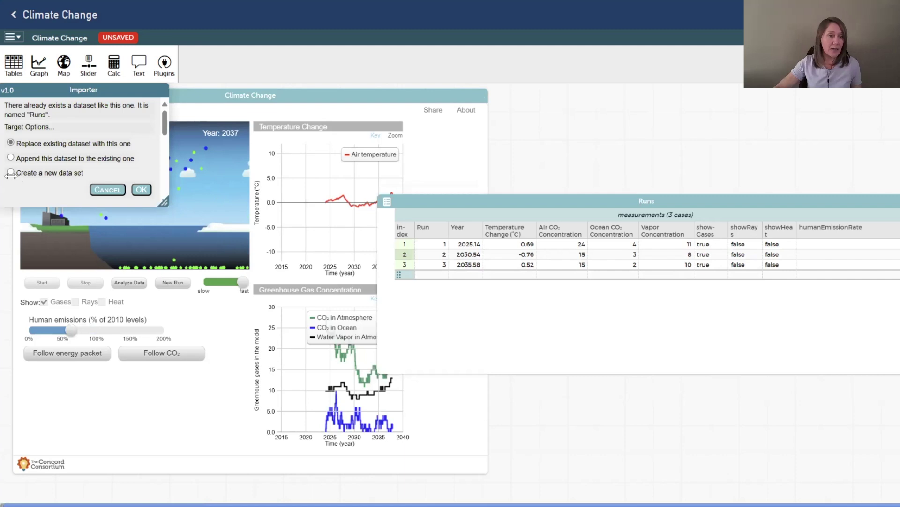
{"action": "left_click", "coordinate": [9, 172]}
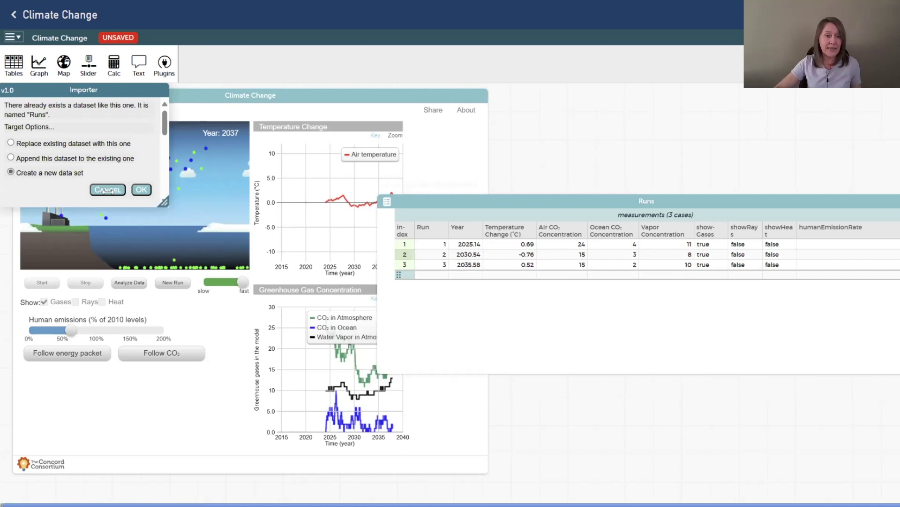
{"action": "left_click", "coordinate": [142, 189]}
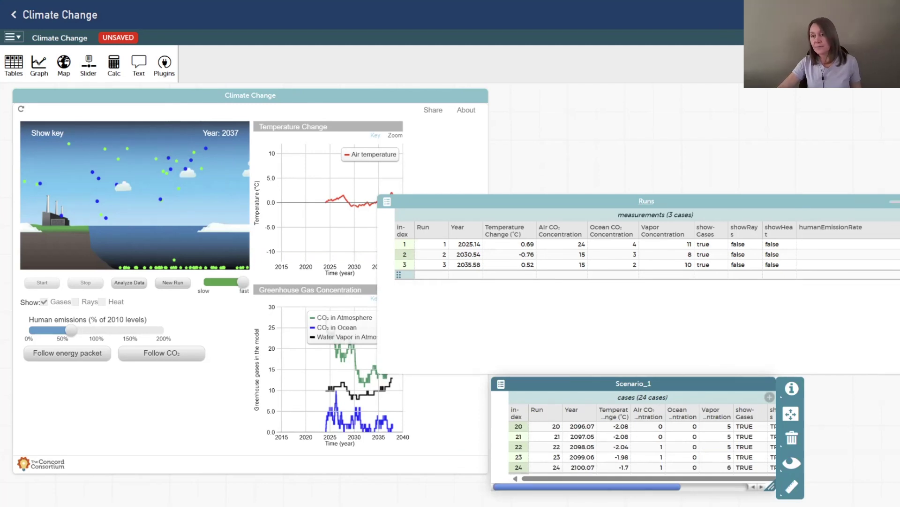
{"action": "left_click_drag", "start_coordinate": [564, 382], "coordinate": [492, 126]}
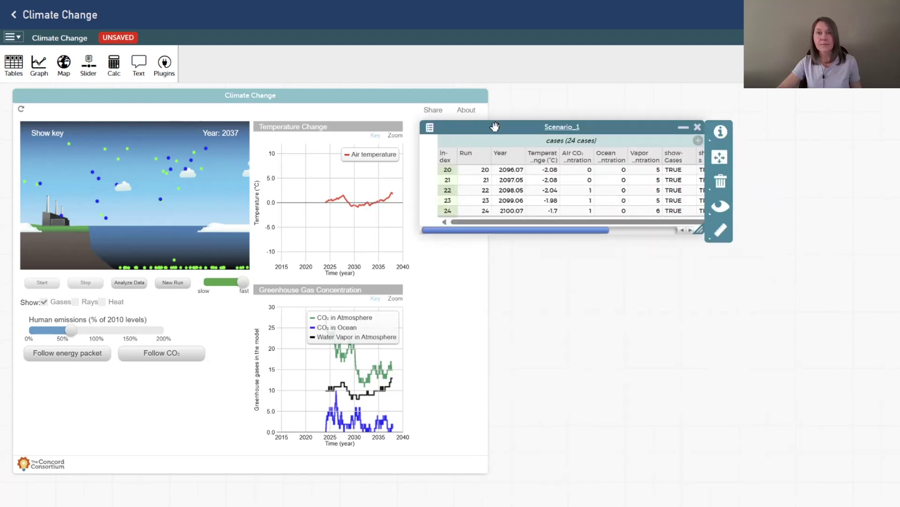
{"action": "left_click_drag", "start_coordinate": [699, 230], "coordinate": [886, 432]}
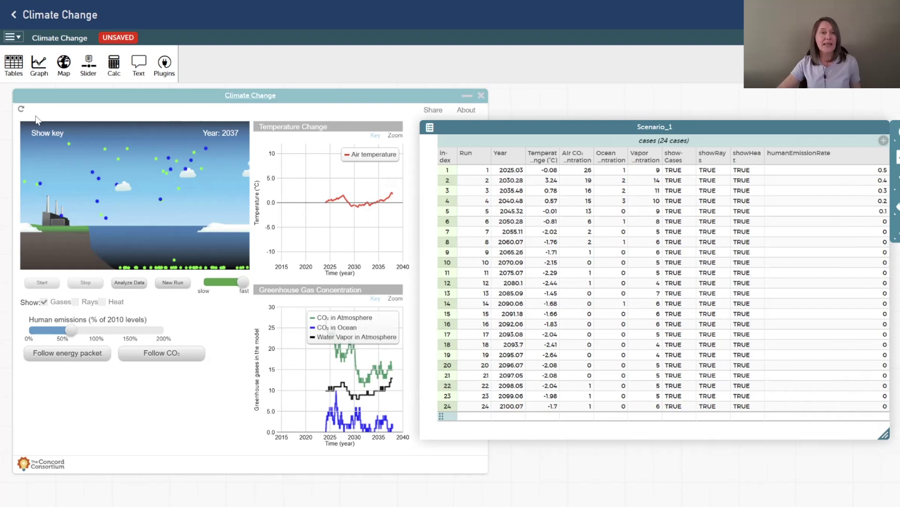
Graph Temperature Change (°C) against Year from the Scenario_1 data and show connecting lines between the points
{"action": "left_click", "coordinate": [41, 71]}
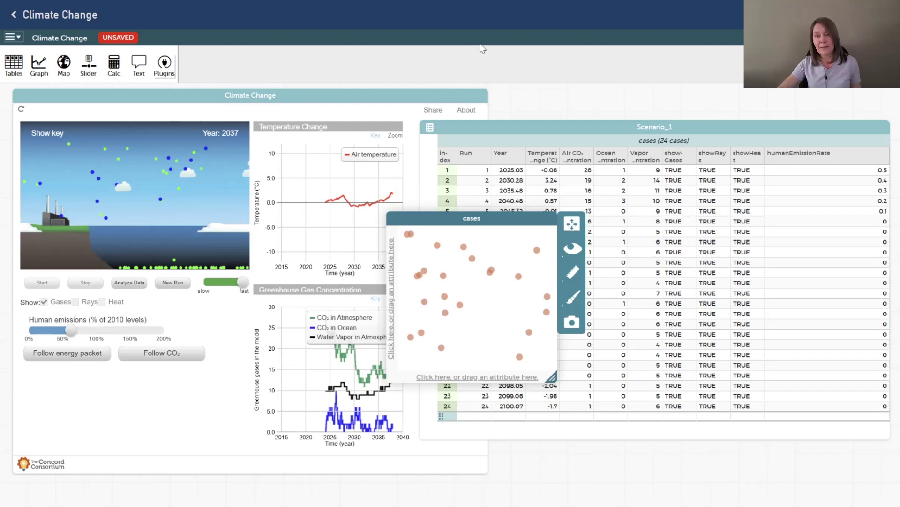
{"action": "left_click_drag", "start_coordinate": [500, 154], "coordinate": [454, 379]}
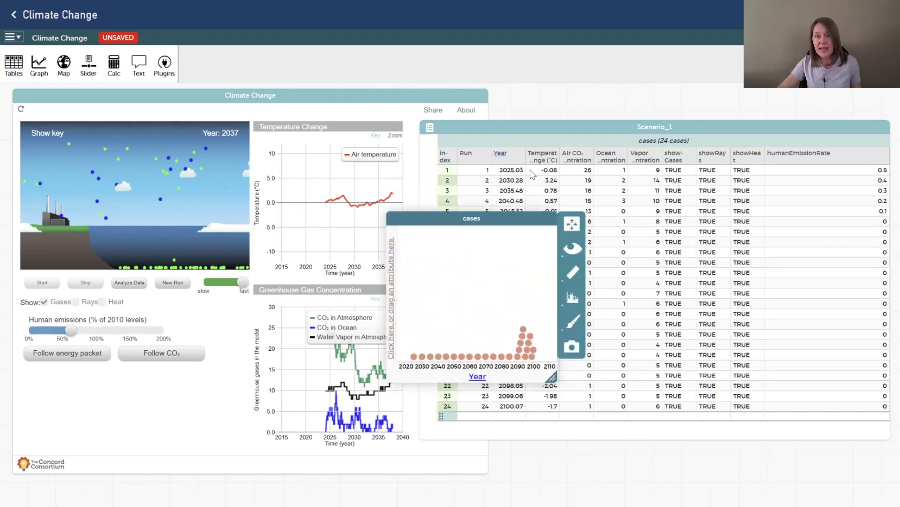
{"action": "left_click_drag", "start_coordinate": [544, 155], "coordinate": [393, 288]}
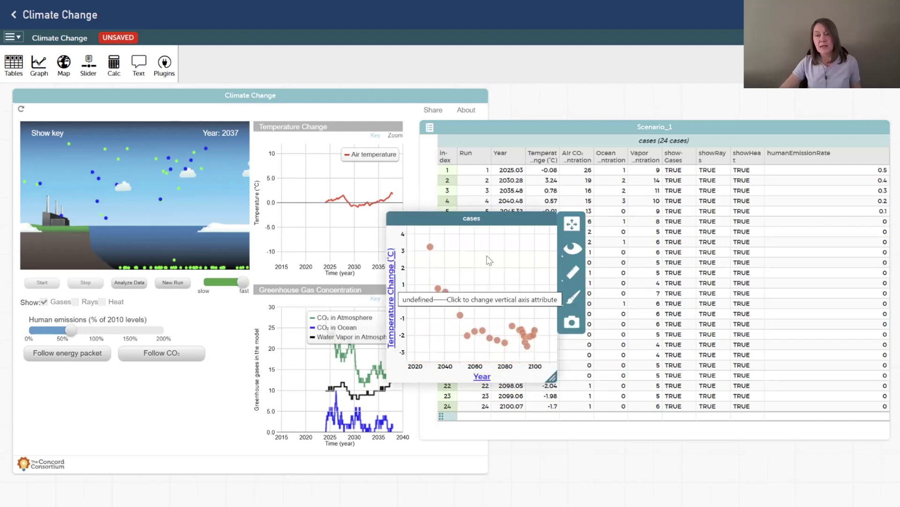
{"action": "left_click", "coordinate": [572, 276]}
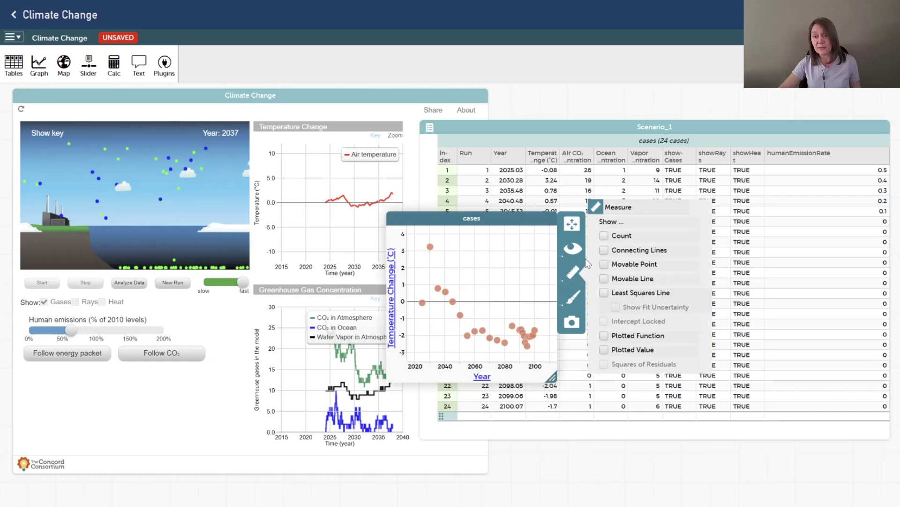
{"action": "left_click", "coordinate": [604, 250]}
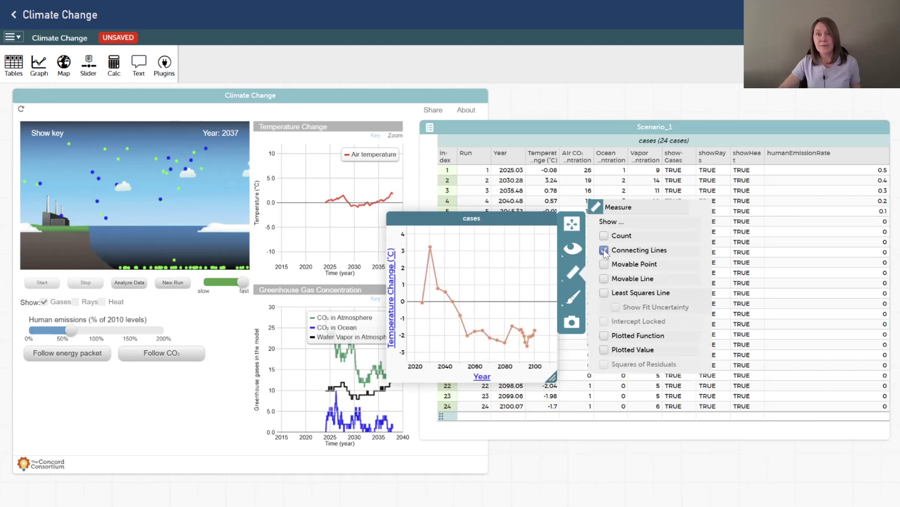
{"action": "left_click", "coordinate": [574, 276]}
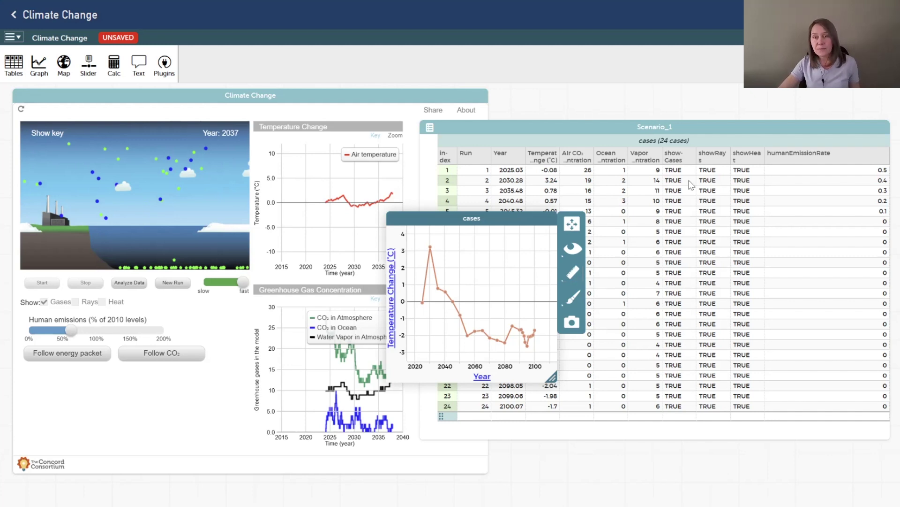
Add Air CO₂ Concentration as a second vertical axis, and enlarge the graph and place it over the model window
{"action": "left_click_drag", "start_coordinate": [576, 157], "coordinate": [552, 278]}
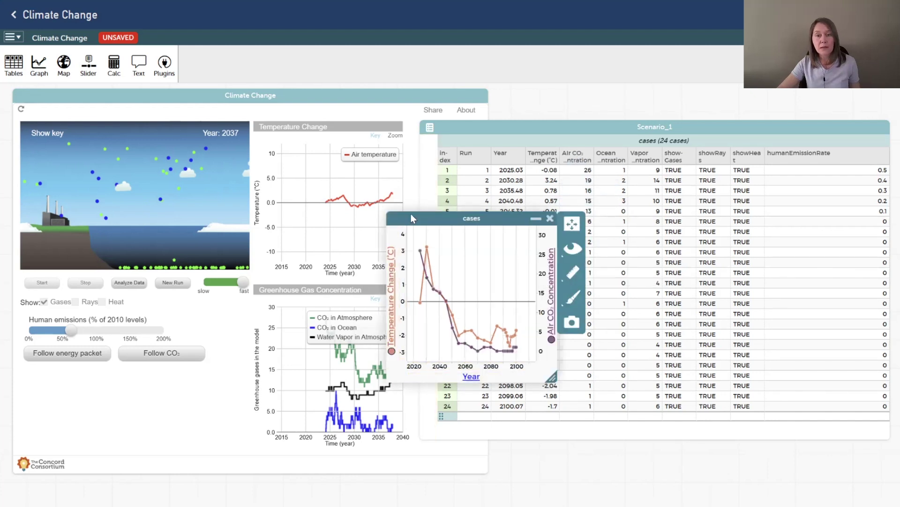
{"action": "left_click_drag", "start_coordinate": [424, 218], "coordinate": [319, 100]}
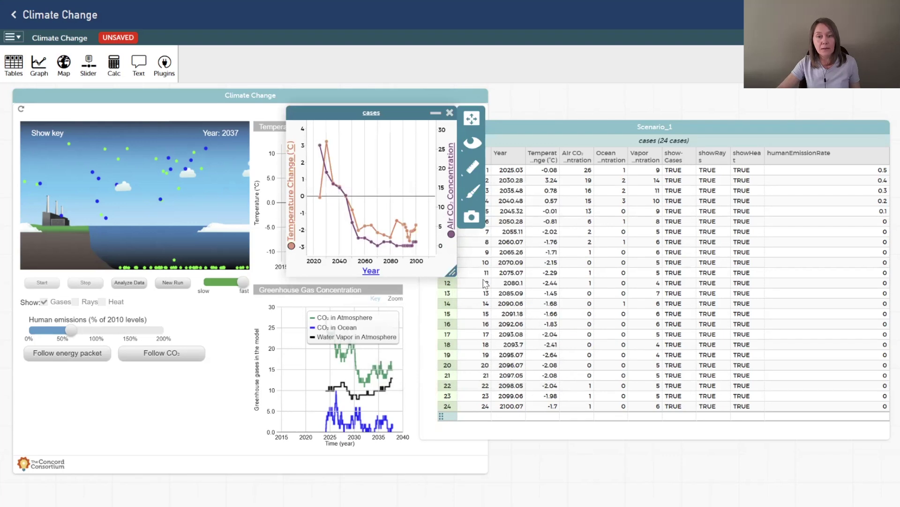
{"action": "left_click_drag", "start_coordinate": [454, 275], "coordinate": [632, 373]}
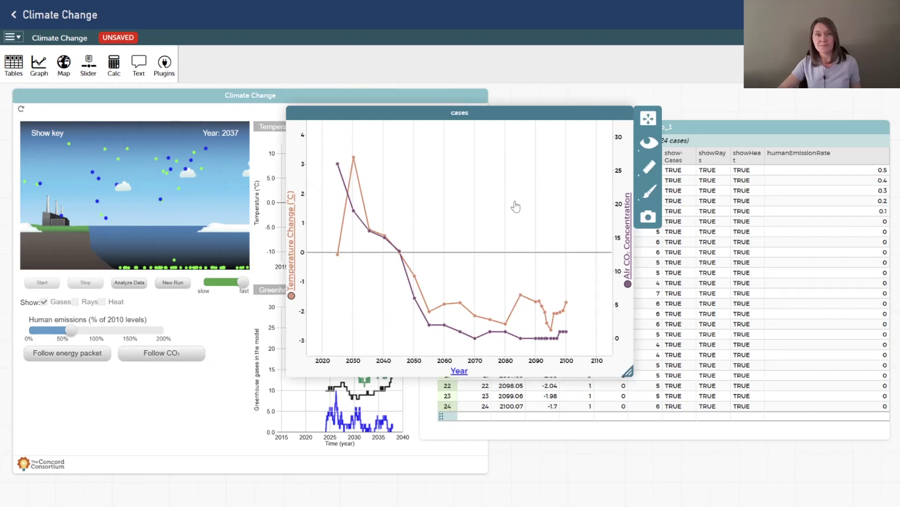
{"action": "left_click_drag", "start_coordinate": [476, 110], "coordinate": [206, 108]}
Create a graph of Air CO₂ Concentration against Temperature Change (°C) from the Scenario_1 data and show its least squares line
{"action": "left_click", "coordinate": [39, 66]}
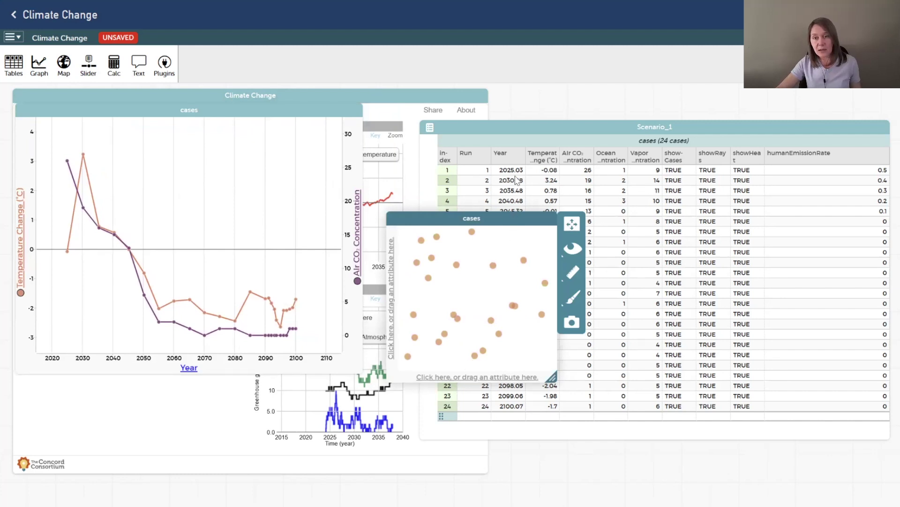
{"action": "left_click_drag", "start_coordinate": [545, 158], "coordinate": [470, 378]}
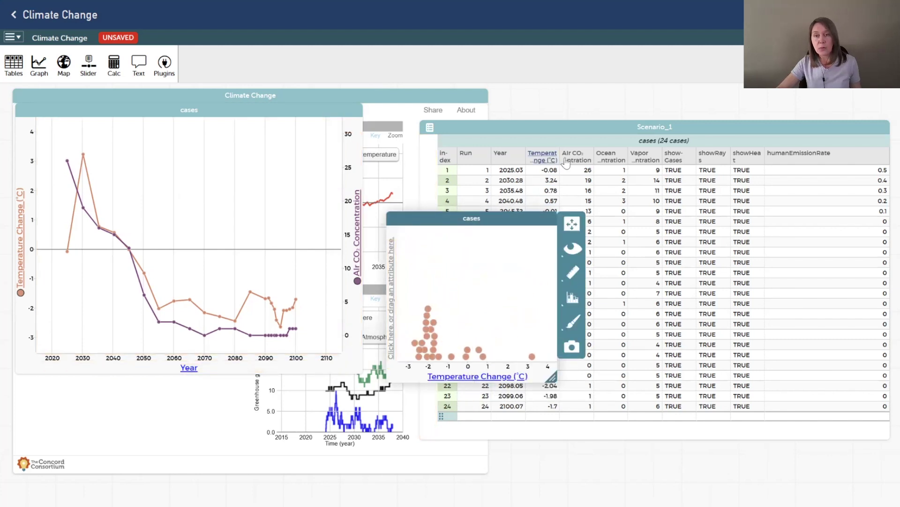
{"action": "left_click_drag", "start_coordinate": [577, 156], "coordinate": [394, 299]}
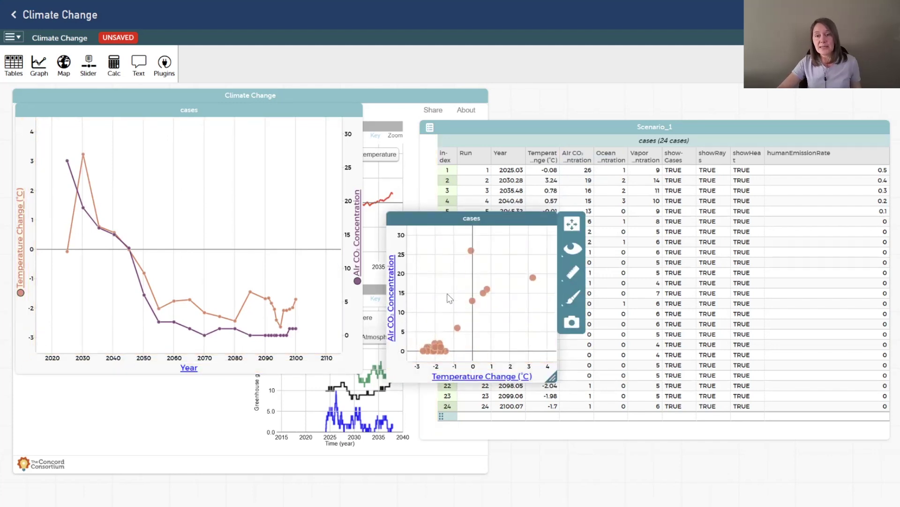
{"action": "left_click", "coordinate": [573, 275]}
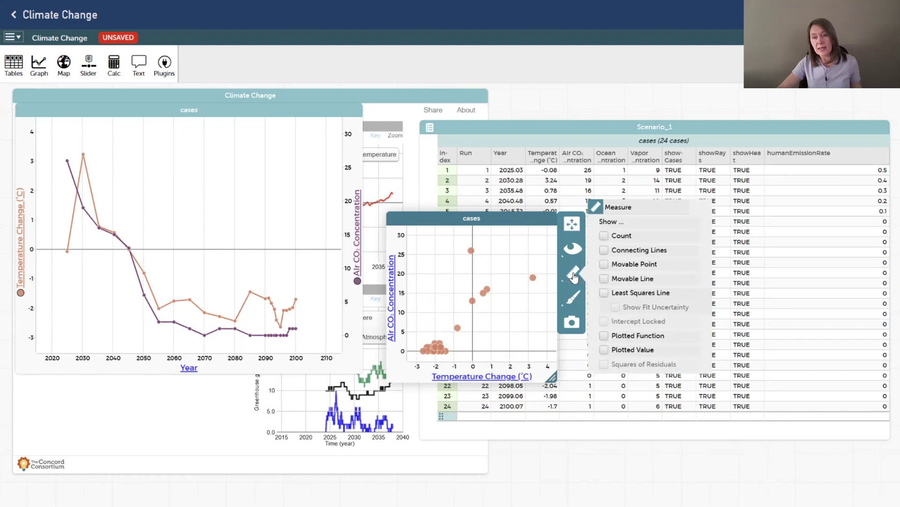
{"action": "left_click", "coordinate": [604, 293]}
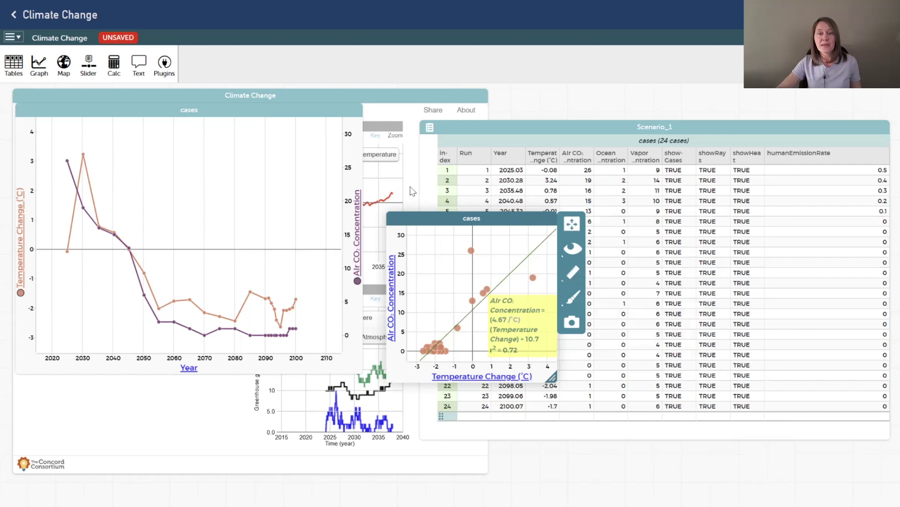
Enlarge the Air CO₂ versus Temperature Change graph and place it over the earlier graph, clear of the Scenario_1 table
{"action": "left_click_drag", "start_coordinate": [444, 218], "coordinate": [369, 114]}
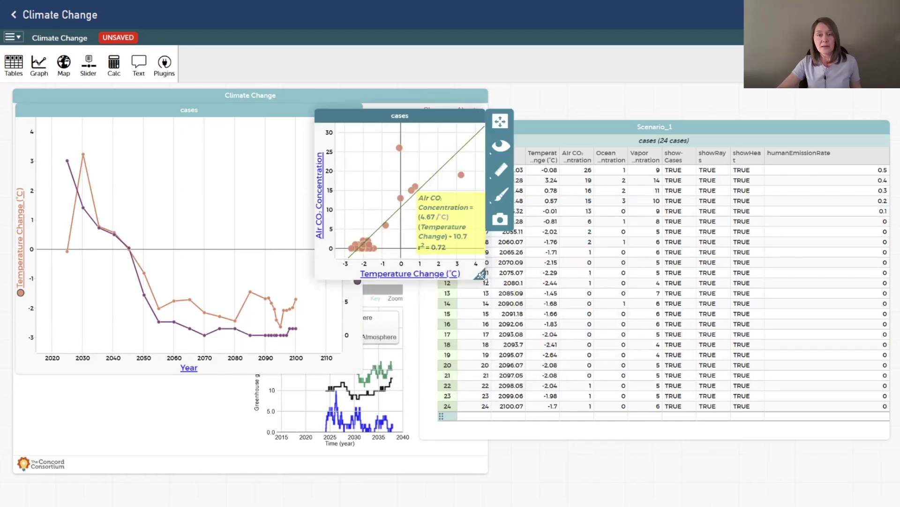
{"action": "left_click_drag", "start_coordinate": [479, 275], "coordinate": [654, 374]}
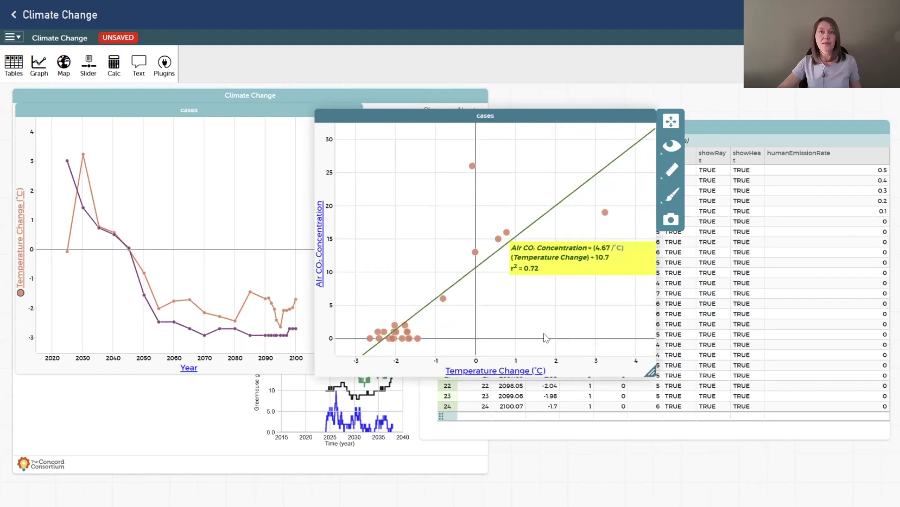
{"action": "left_click_drag", "start_coordinate": [433, 117], "coordinate": [161, 183]}
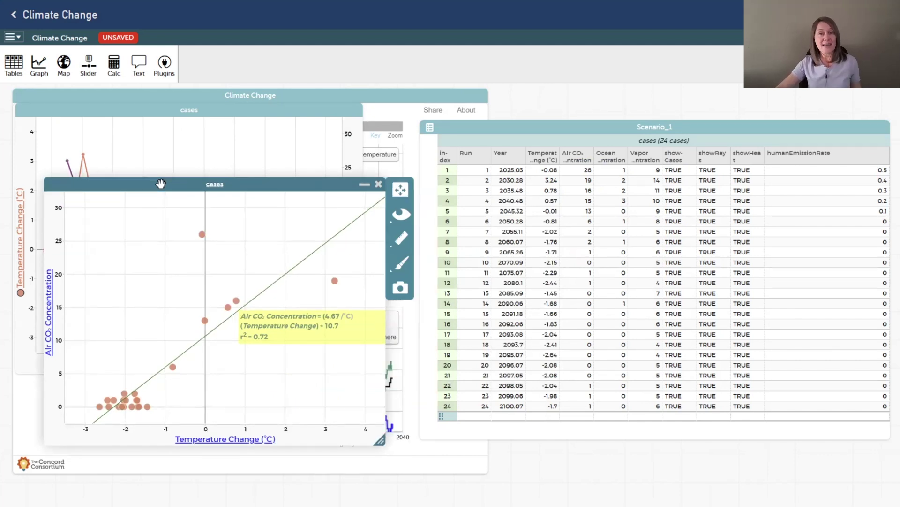
Create another Scenario_1 graph with Year horizontally, Air CO₂ Concentration vertically and Ocean CO₂ Concentration on a second vertical axis
{"action": "left_click", "coordinate": [42, 69]}
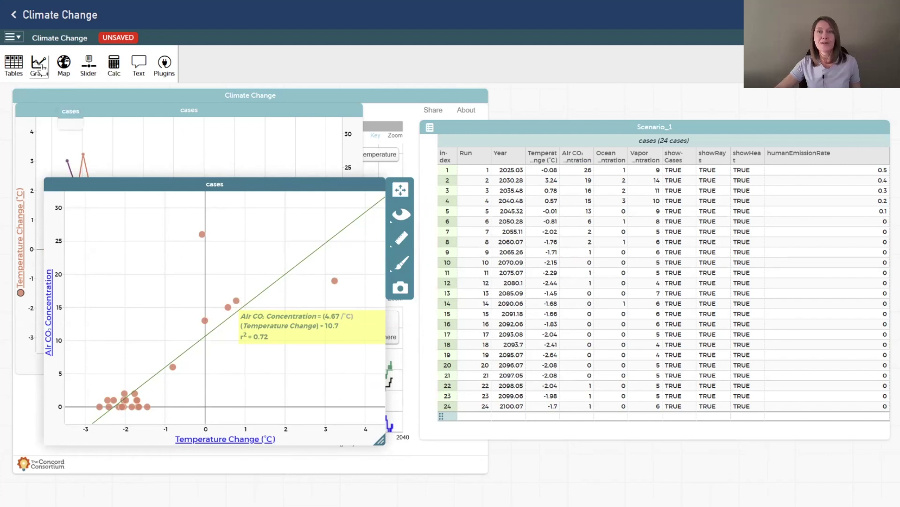
{"action": "left_click", "coordinate": [71, 111]}
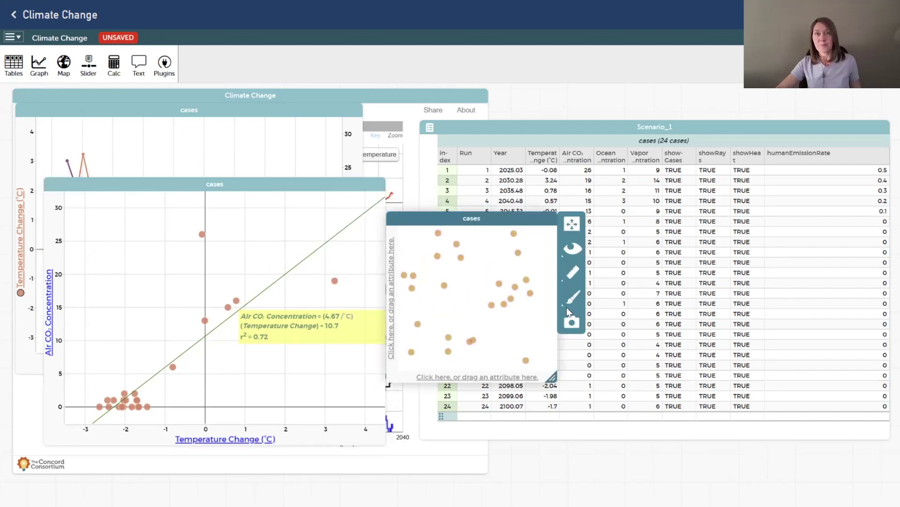
{"action": "left_click_drag", "start_coordinate": [501, 155], "coordinate": [468, 380]}
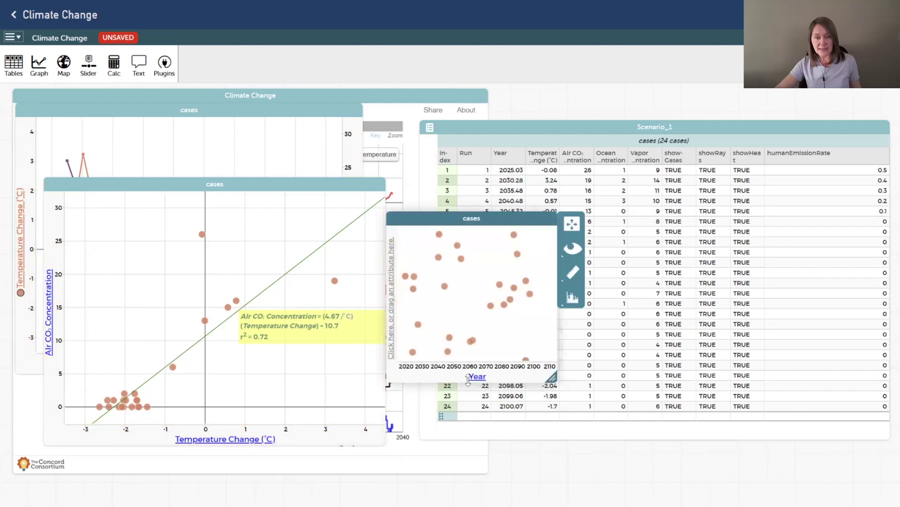
{"action": "left_click_drag", "start_coordinate": [577, 156], "coordinate": [393, 268]}
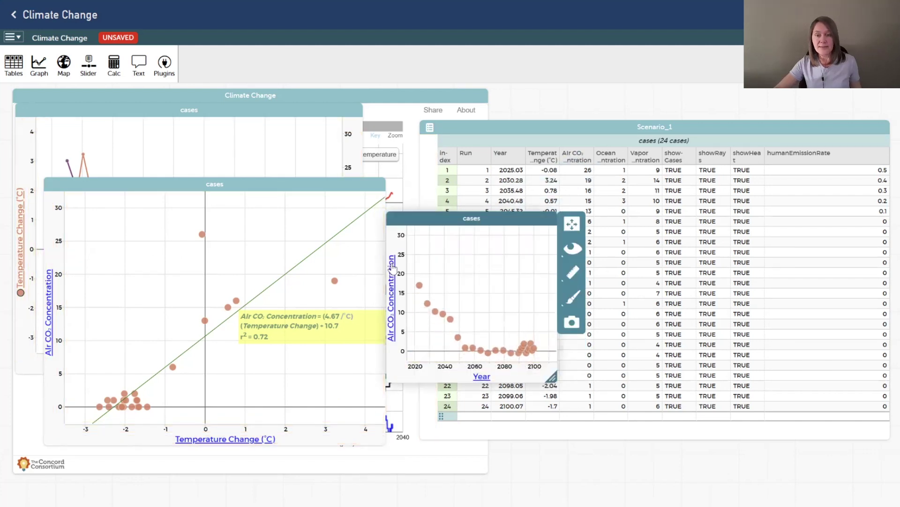
{"action": "left_click_drag", "start_coordinate": [606, 160], "coordinate": [552, 287]}
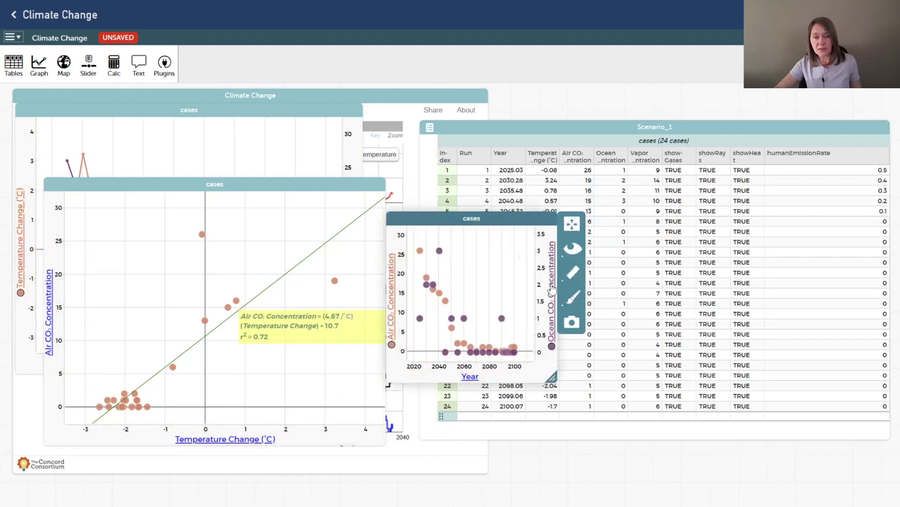
Show connecting lines between the points of the Air CO₂ and Ocean CO₂ graph
{"action": "left_click", "coordinate": [572, 272]}
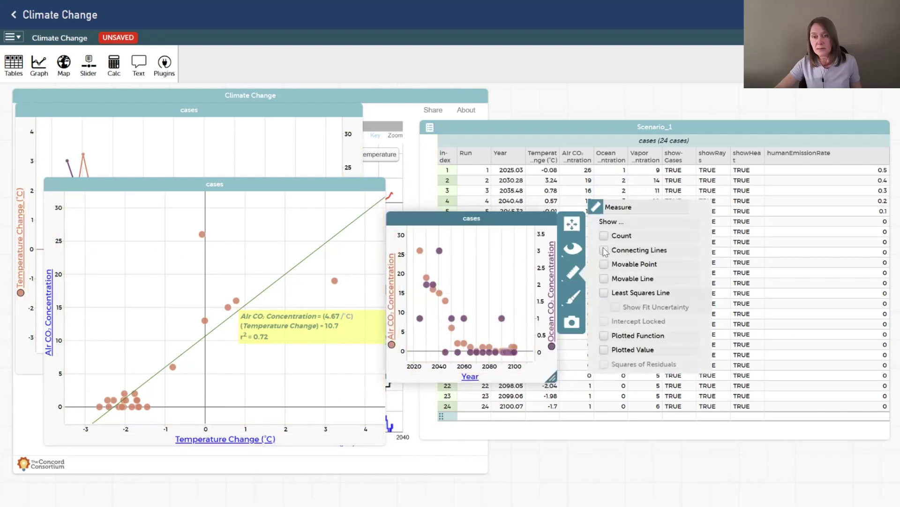
{"action": "left_click", "coordinate": [605, 250]}
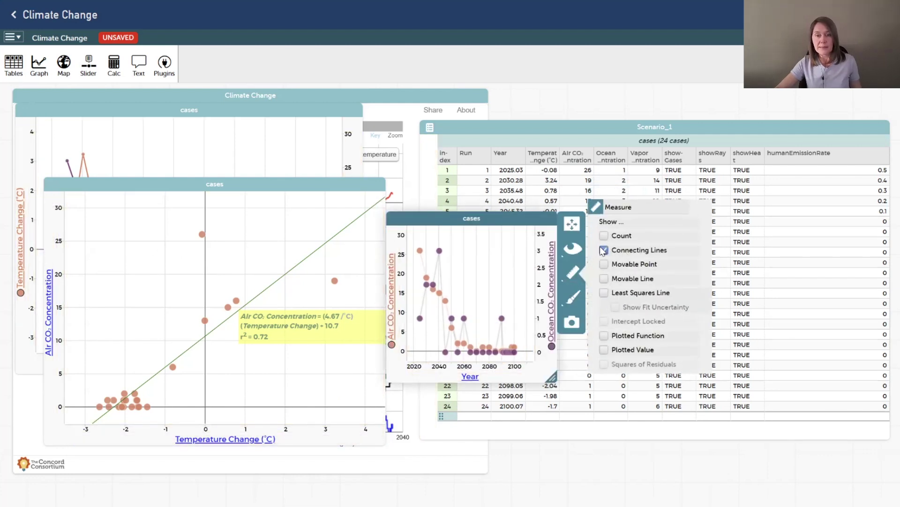
{"action": "left_click", "coordinate": [569, 274]}
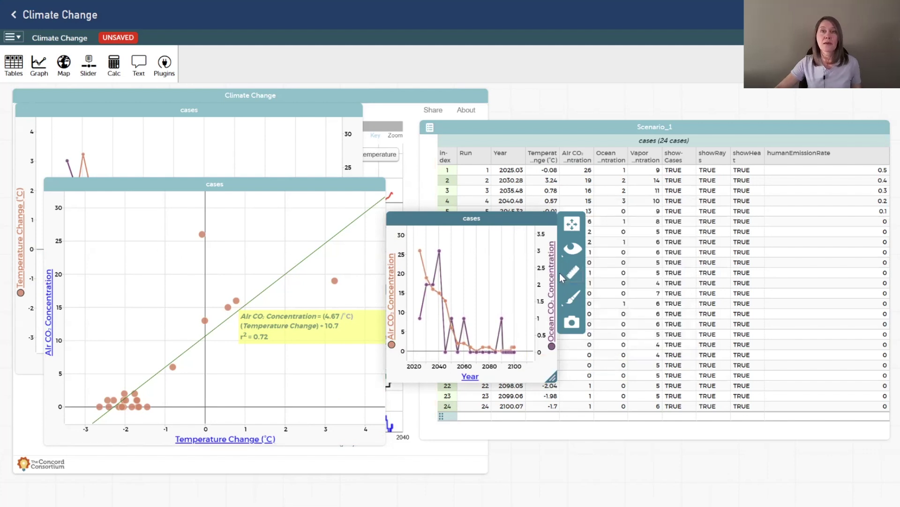
Move and enlarge the Air and Ocean CO₂ graph, and extend the Ocean CO₂ axis to about 30 to match the Air CO₂ scale
{"action": "left_click_drag", "start_coordinate": [488, 218], "coordinate": [337, 104]}
{"action": "left_click_drag", "start_coordinate": [401, 264], "coordinate": [656, 408]}
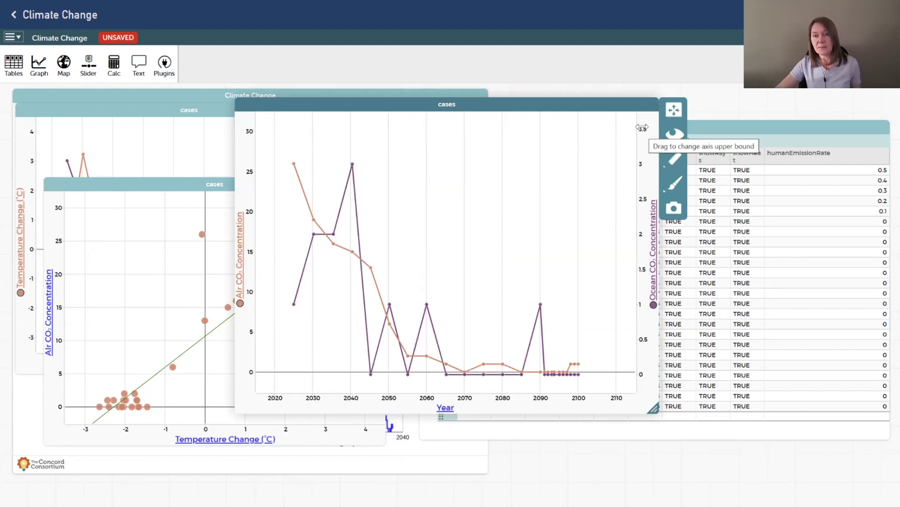
{"action": "left_click_drag", "start_coordinate": [642, 127], "coordinate": [642, 352]}
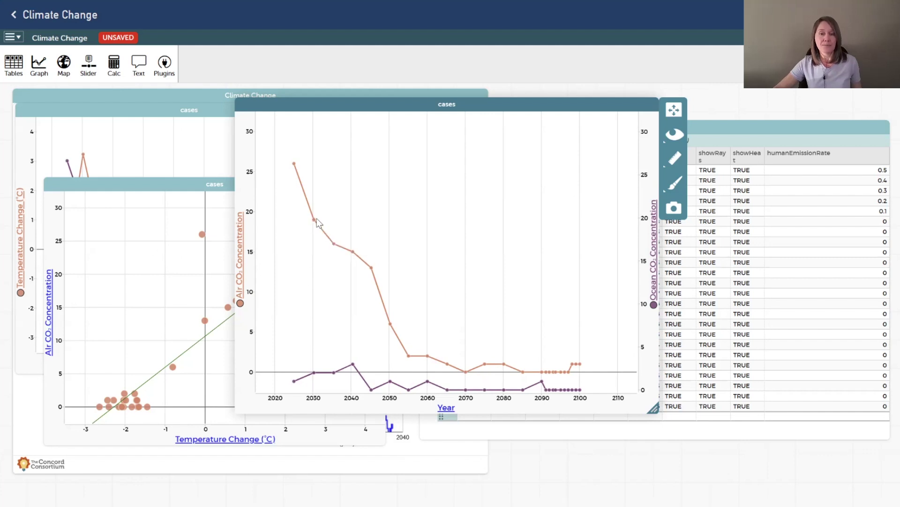
{"action": "mouse_move", "coordinate": [315, 221]}
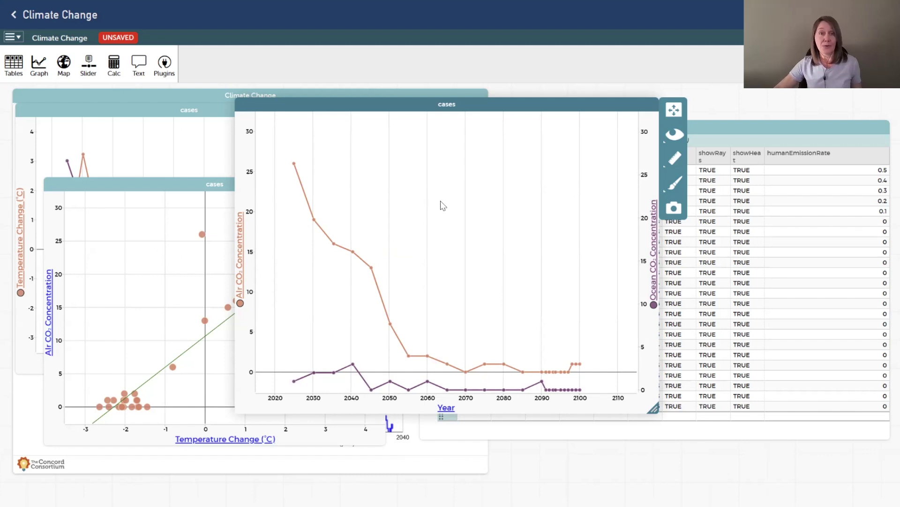
Examine the available save locations for the document and close them without saving
{"action": "left_click", "coordinate": [20, 39]}
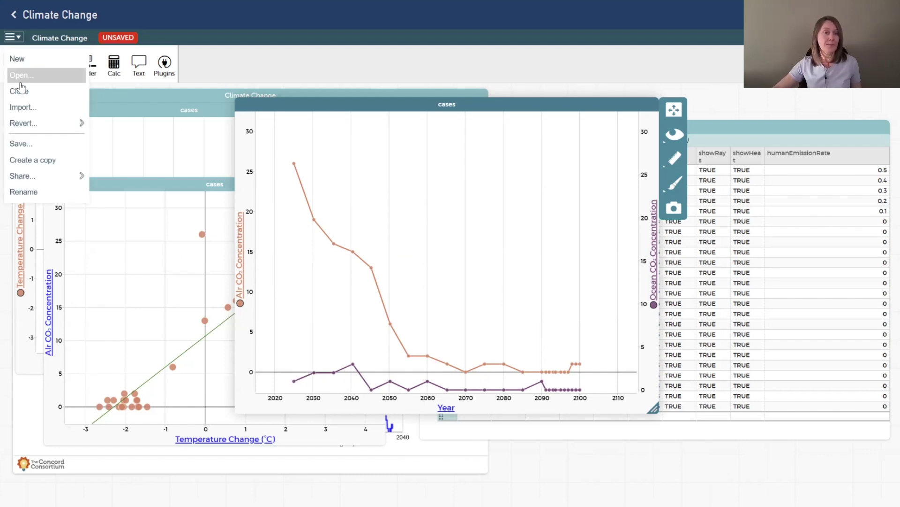
{"action": "left_click", "coordinate": [33, 143]}
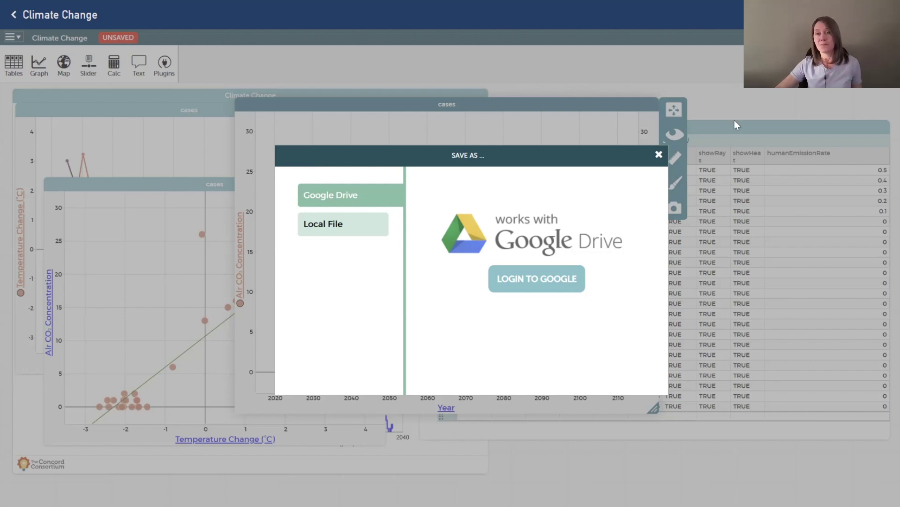
{"action": "left_click", "coordinate": [658, 155]}
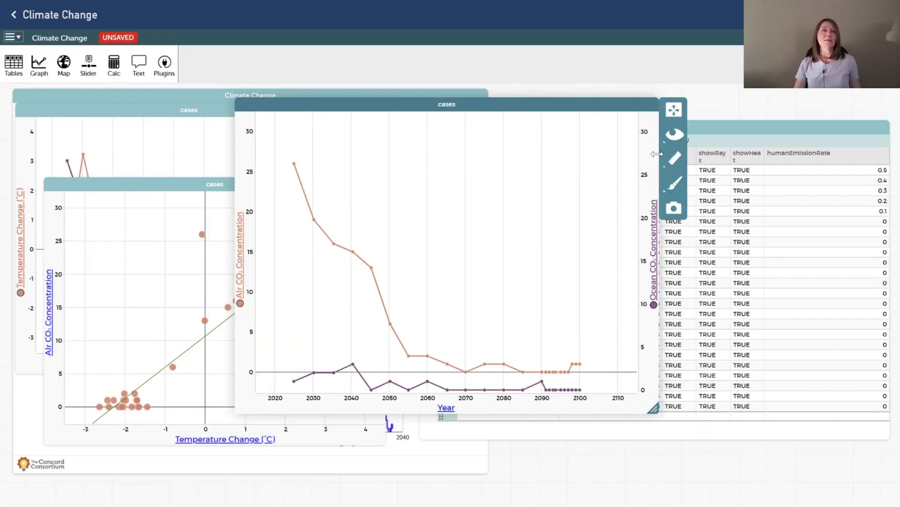